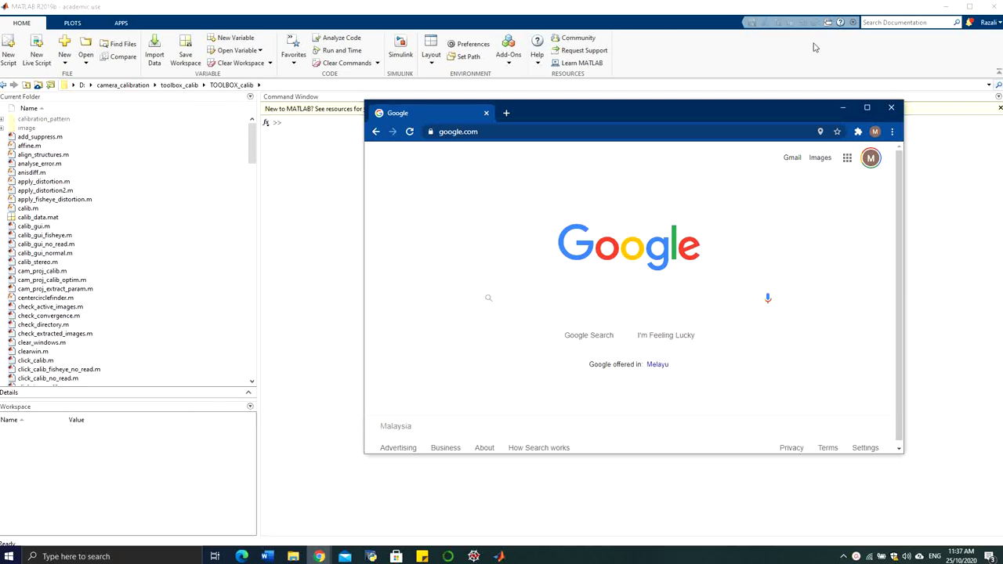
# - Search Google for "caltech camera calibration" and open the Camera Calibration Toolbox for Matlab page
pyautogui.moveTo(658, 114)
pyautogui.mouseDown()
pyautogui.moveTo(663, 160)
pyautogui.moveTo(670, 120)
pyautogui.mouseUp()
pyautogui.click(537, 295)
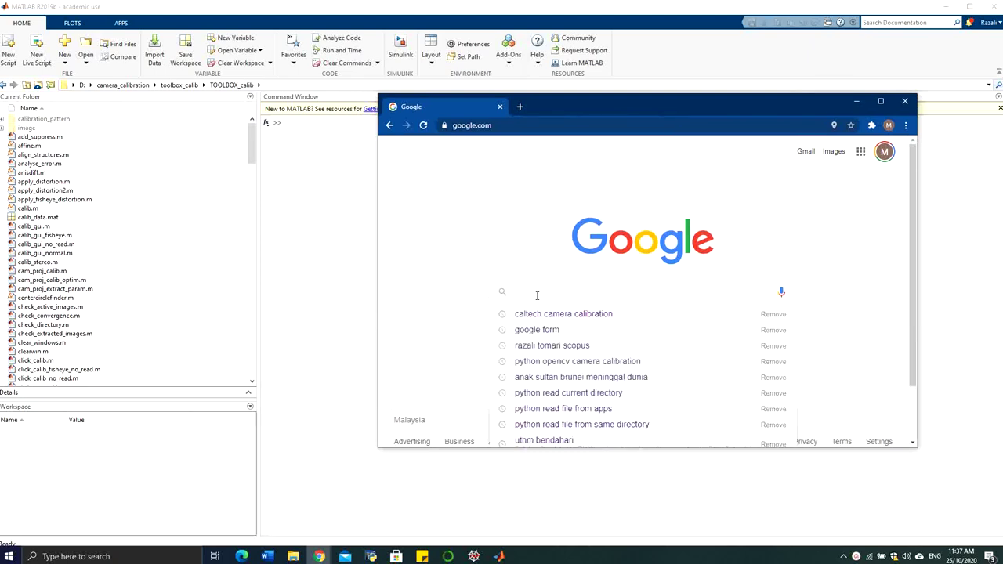
pyautogui.click(544, 314)
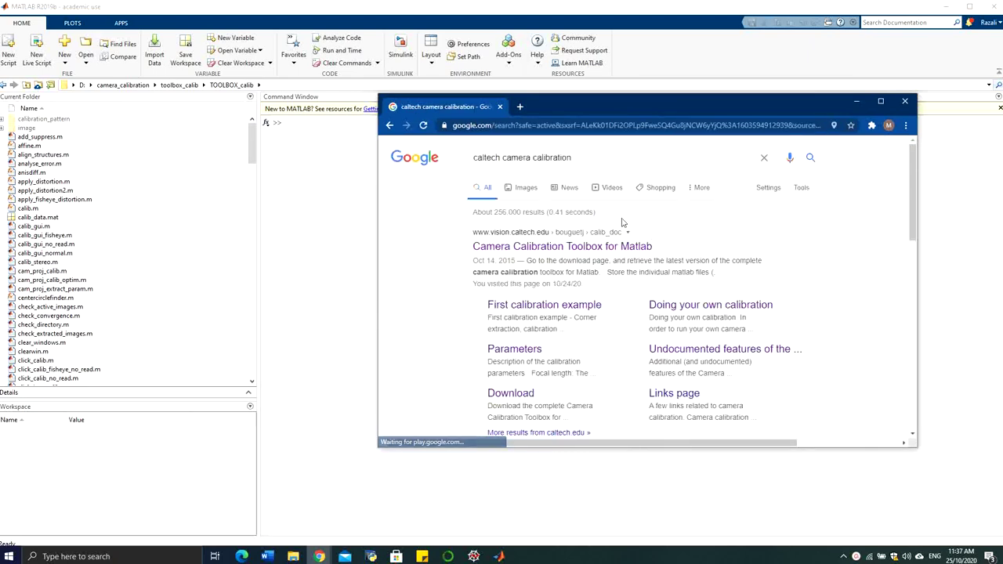
pyautogui.click(572, 246)
pyautogui.moveTo(748, 101); pyautogui.dragTo(749, 79)
# - Examine the toolbox page's system requirements, getting started instructions and calibration examples in a maximized browser window
pyautogui.scroll(-10, 724, 249)
pyautogui.scroll(-5, 725, 250)
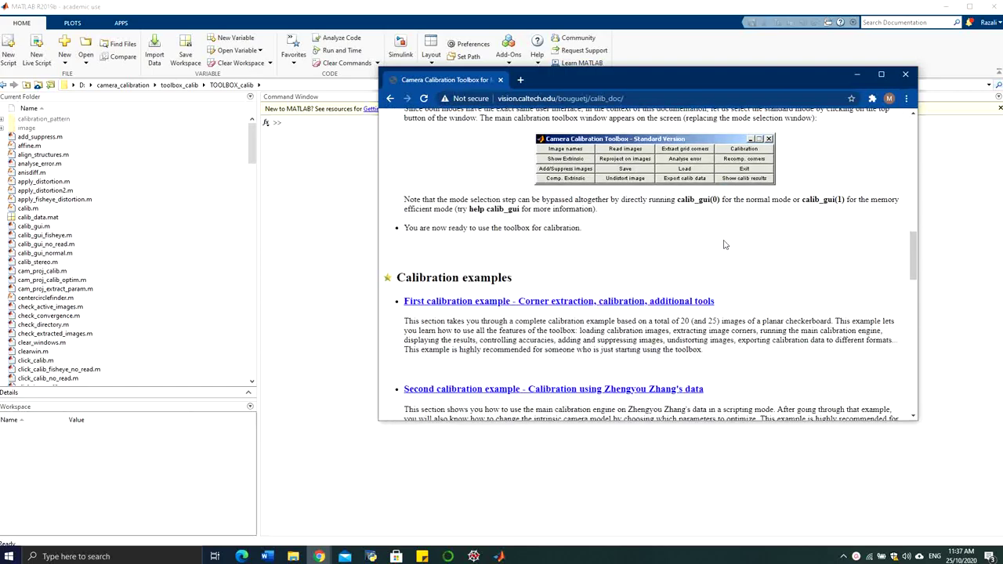
pyautogui.click(881, 73)
pyautogui.scroll(5, 489, 272)
pyautogui.scroll(4, 493, 267)
pyautogui.scroll(-6, 179, 361)
pyautogui.scroll(-2, 179, 361)
pyautogui.scroll(5, 308, 346)
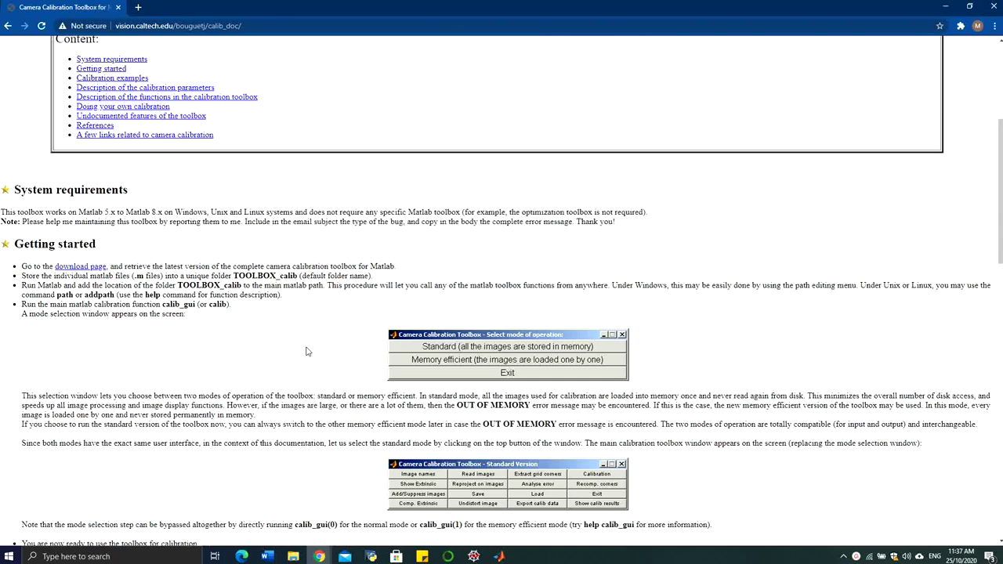
# - View the toolbox's download page, close it and minimize the browser
pyautogui.click(76, 269)
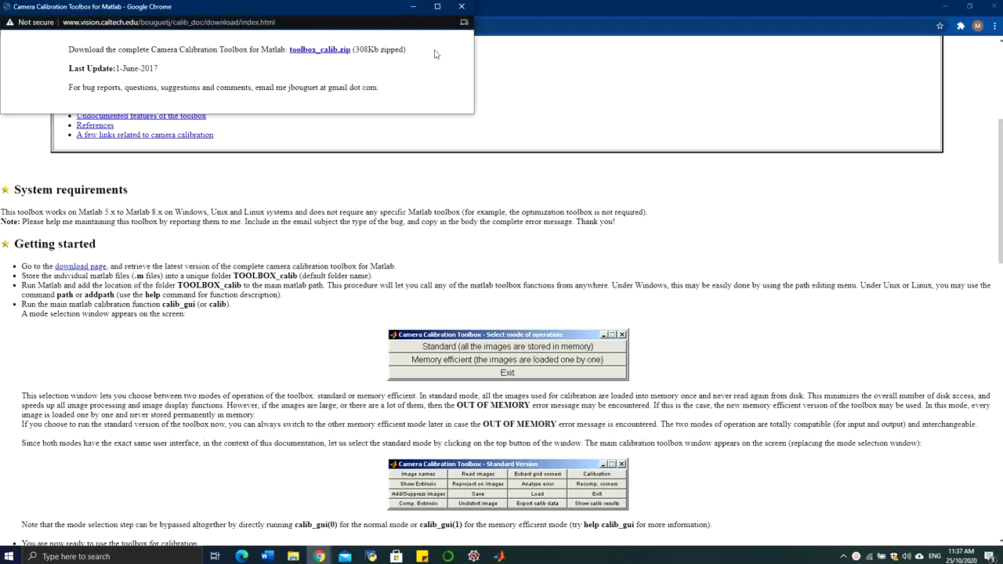
pyautogui.click(462, 6)
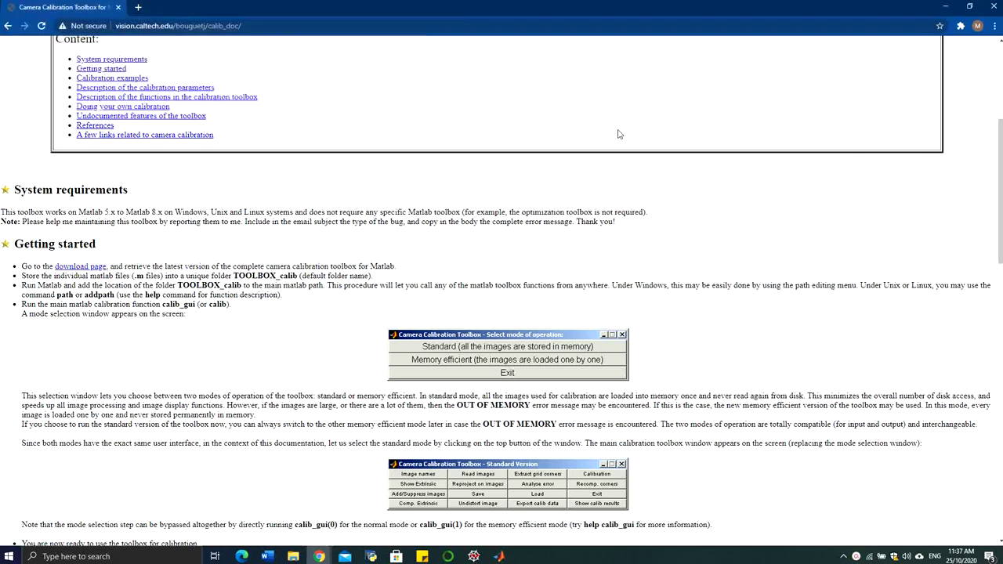
pyautogui.click(946, 8)
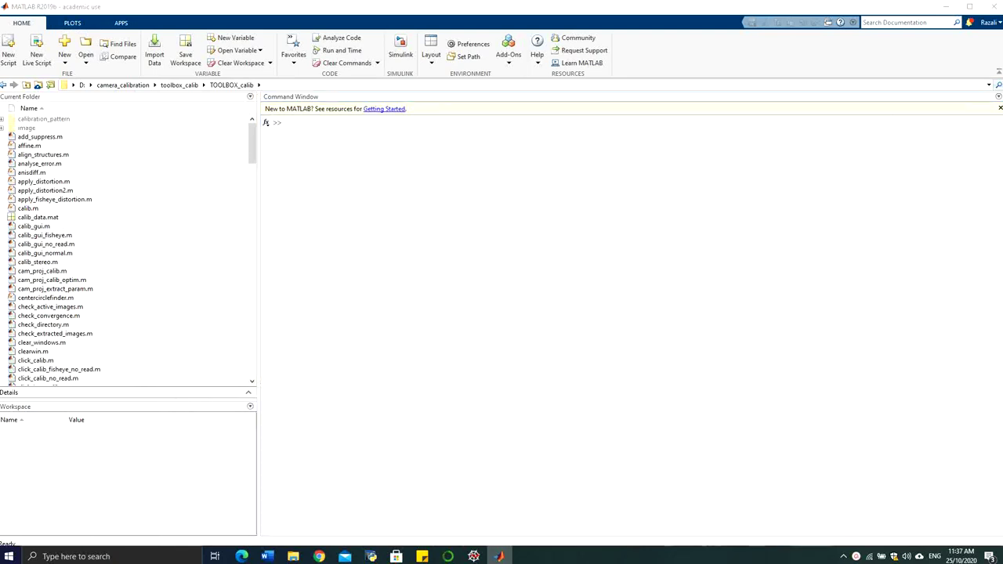
# - Open the folder D:\camera_calibration\toolbox_calib\TOOLBOX_calib in File Explorer and look through its files
pyautogui.press('super+e')
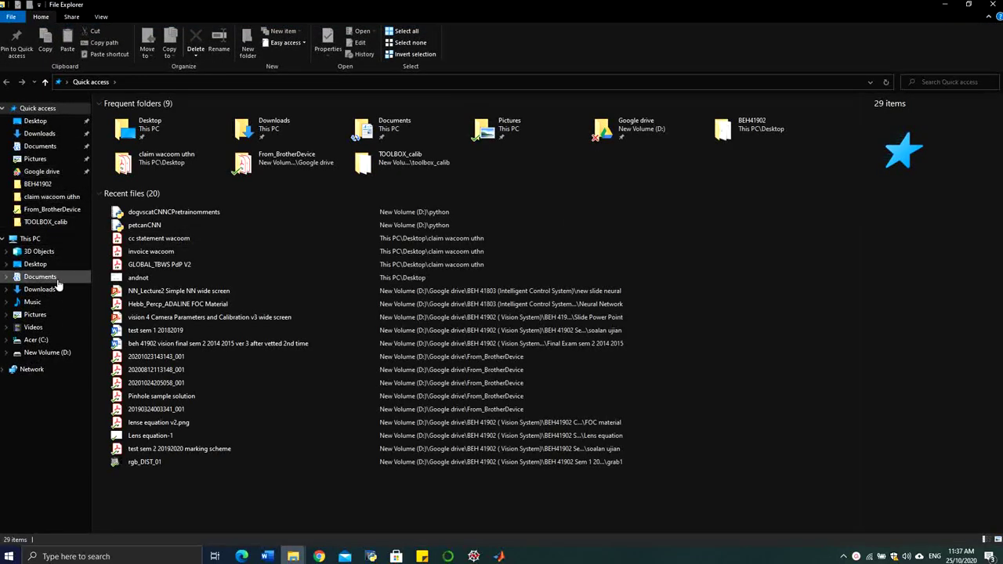
pyautogui.click(47, 352)
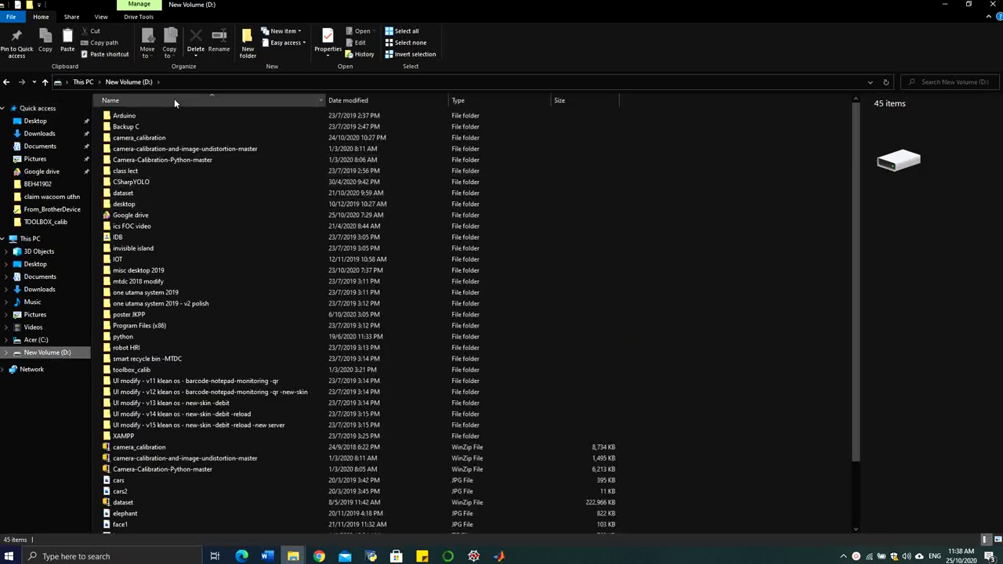
pyautogui.doubleClick(161, 137)
pyautogui.doubleClick(145, 149)
pyautogui.click(140, 117)
pyautogui.doubleClick(140, 115)
pyautogui.scroll(-6, 561, 264)
pyautogui.scroll(6, 241, 212)
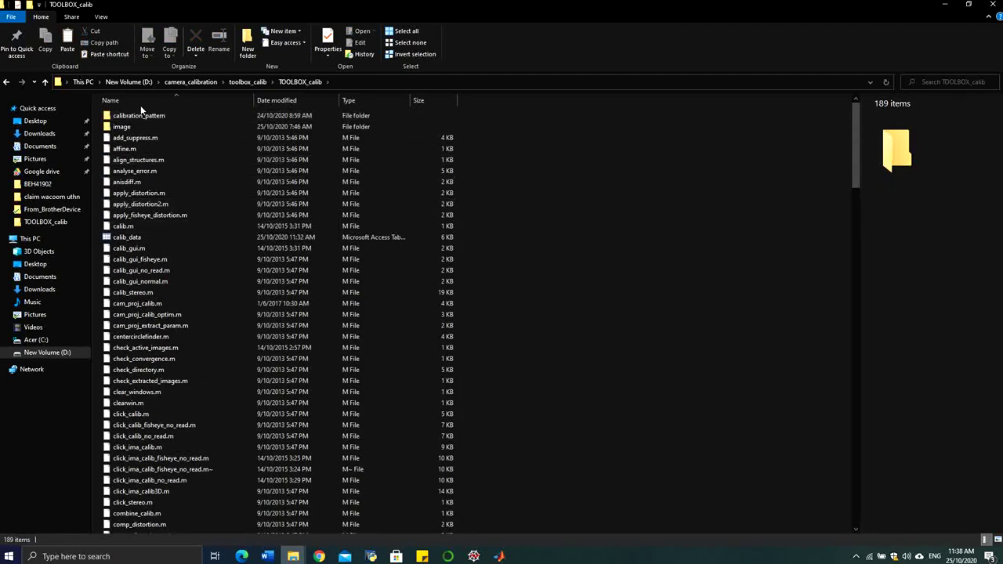
# - Go back to the camera_calibration folder, reopen toolbox_calib\TOOLBOX_calib from there, and return to MATLAB
pyautogui.click(6, 82)
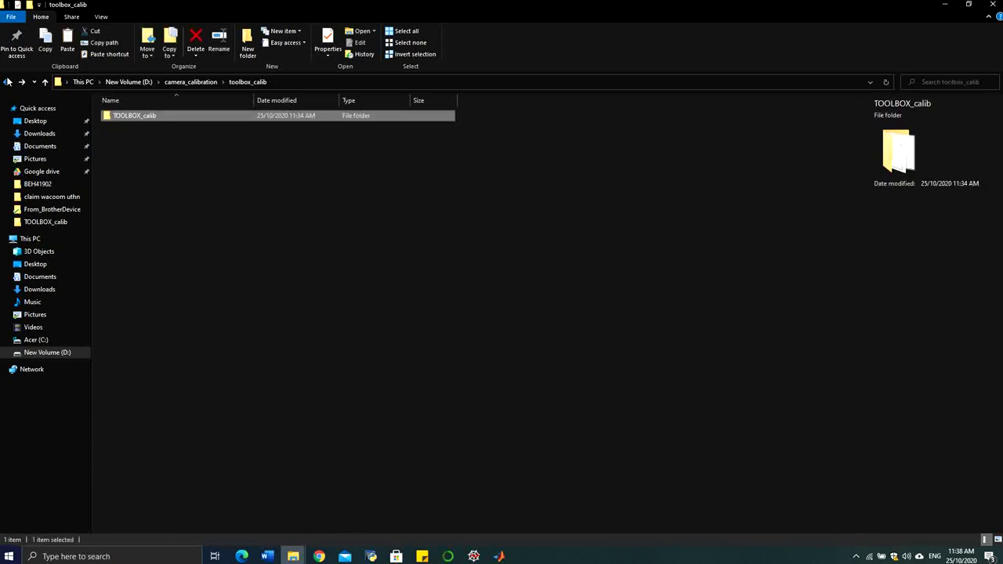
pyautogui.click(6, 82)
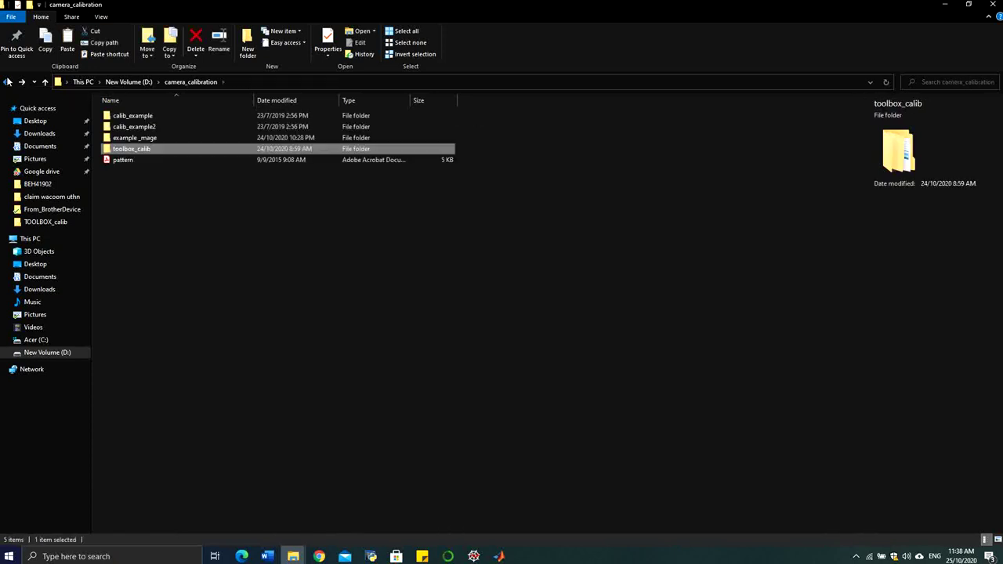
pyautogui.doubleClick(133, 155)
pyautogui.doubleClick(144, 116)
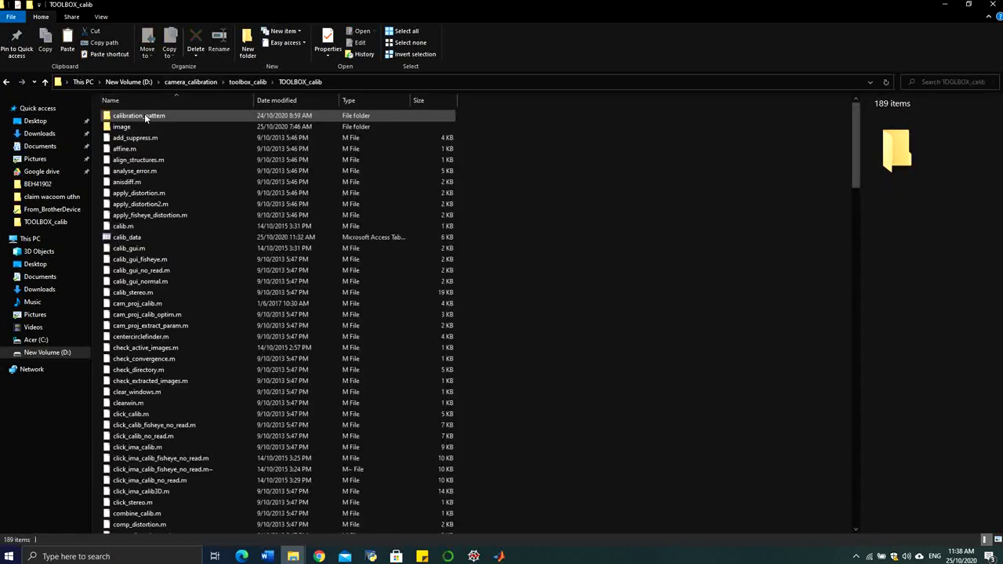
pyautogui.doubleClick(364, 8)
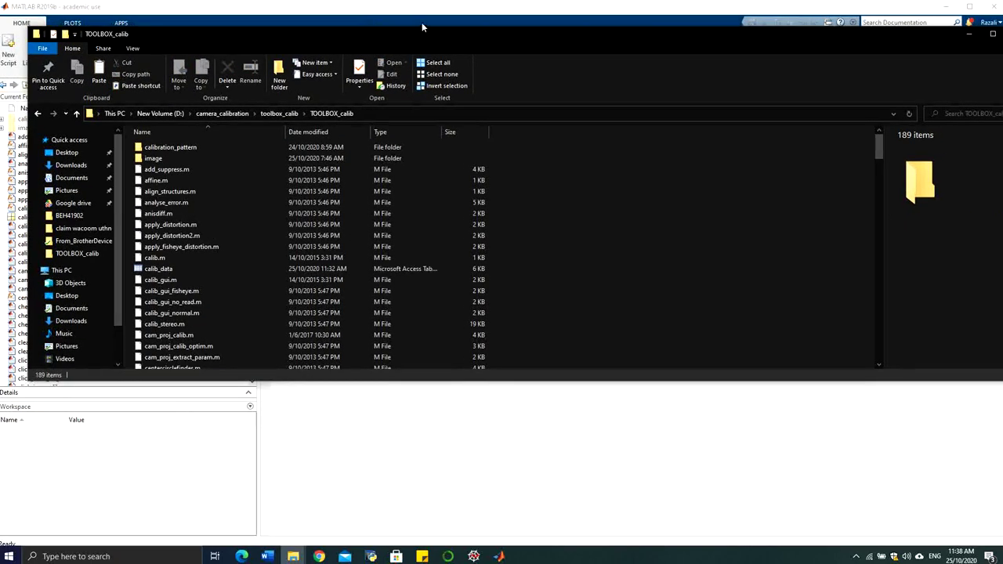
pyautogui.click(423, 22)
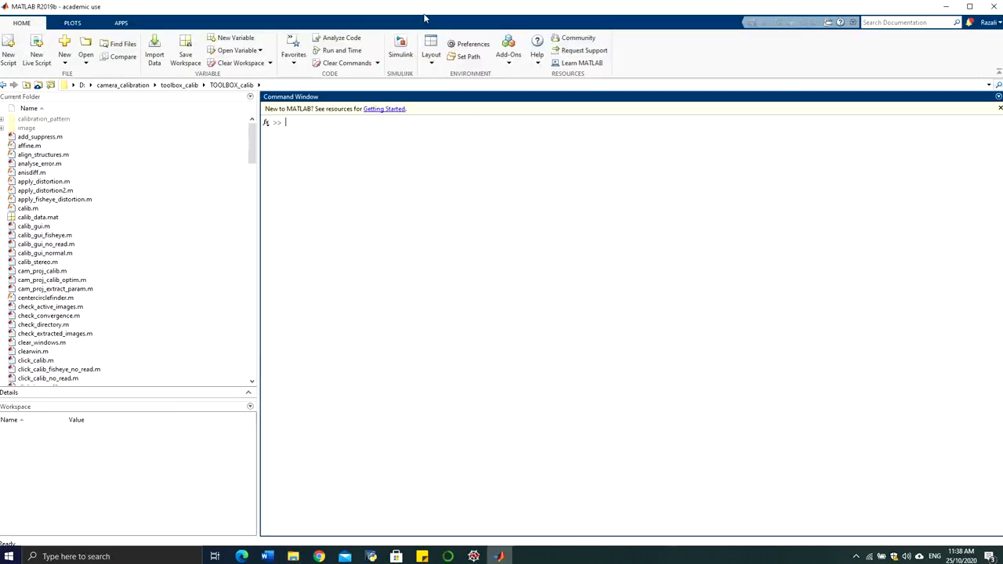
# - Copy the images color1, color2, color3, color4 and color6 from the BEH41902 folder in File Explorer
pyautogui.click(293, 556)
pyautogui.click(247, 515)
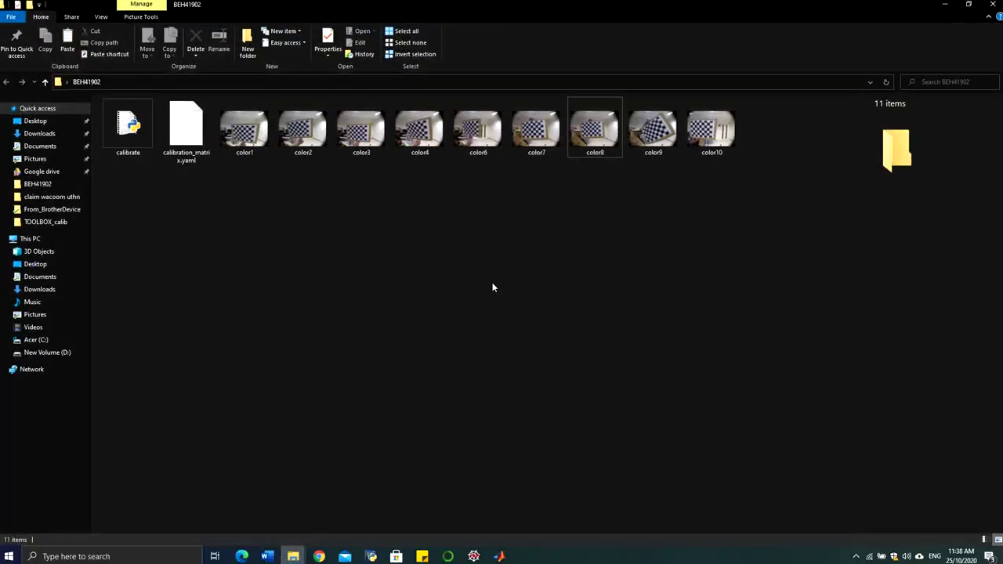
pyautogui.click(249, 138)
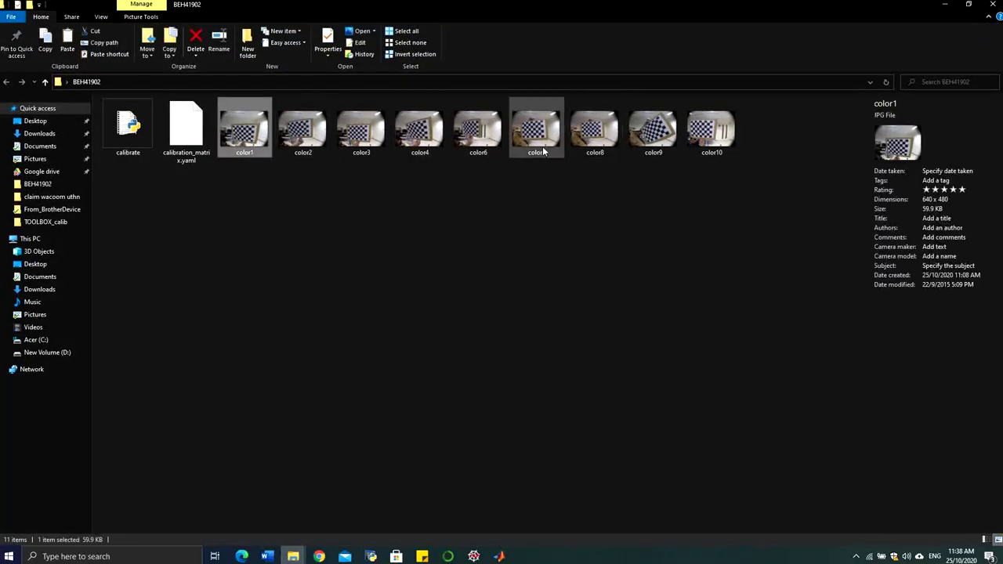
pyautogui.keyDown('shift'); pyautogui.click(484, 144); pyautogui.keyUp('shift')
pyautogui.rightClick(484, 144)
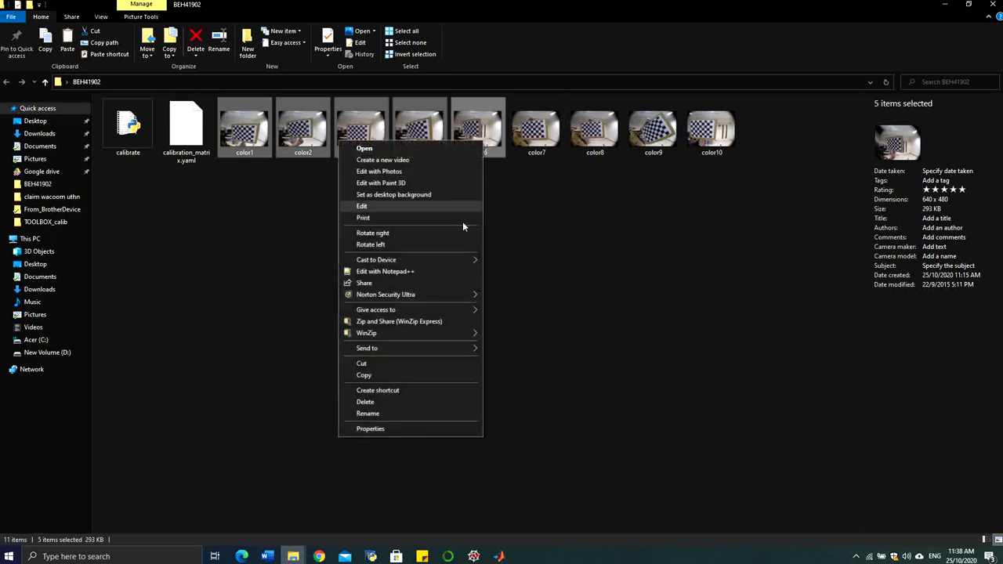
pyautogui.click(420, 375)
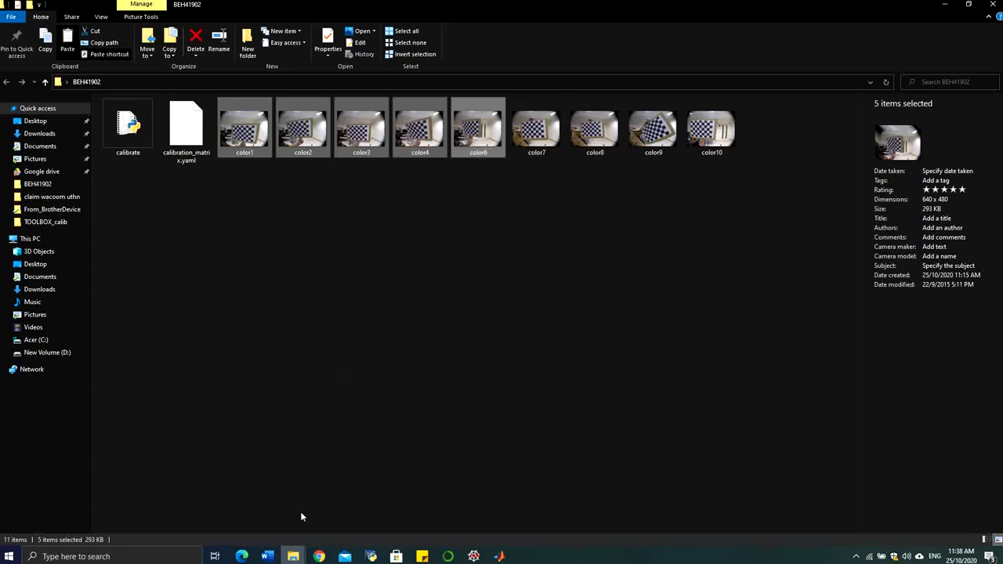
# - Paste the copied checkerboard images into the TOOLBOX_calib folder
pyautogui.moveTo(293, 555)
pyautogui.click(444, 536)
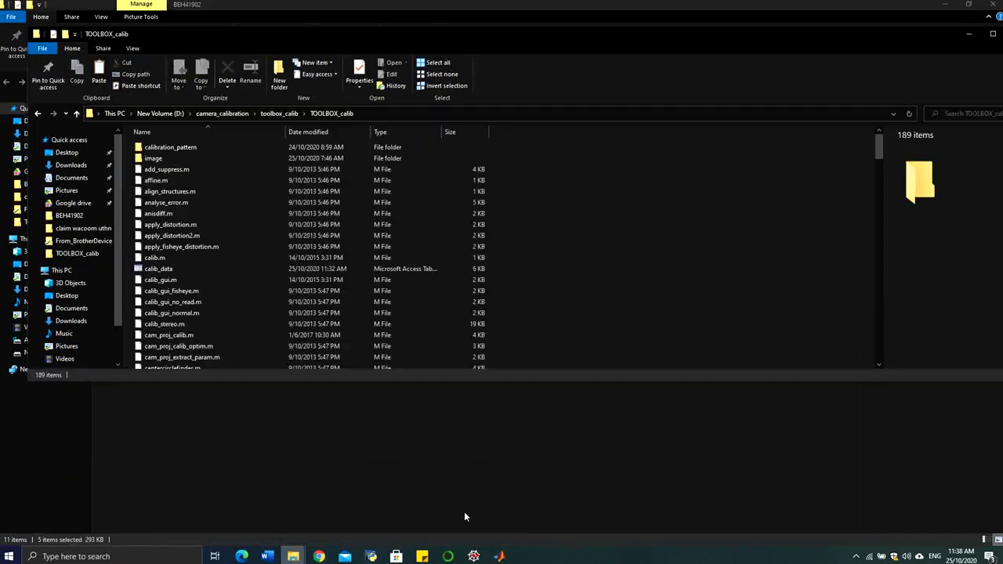
pyautogui.doubleClick(488, 39)
pyautogui.rightClick(620, 251)
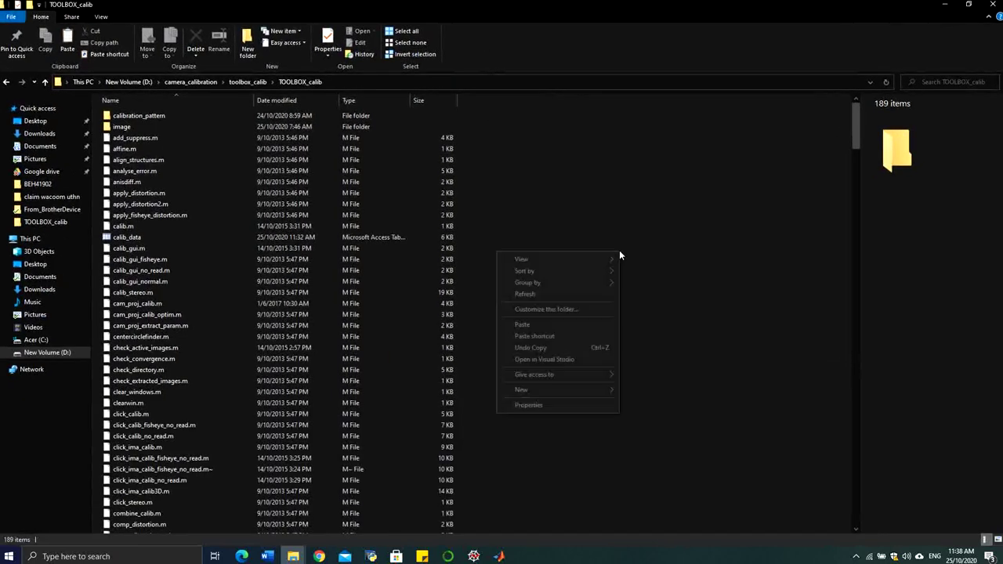
pyautogui.click(556, 323)
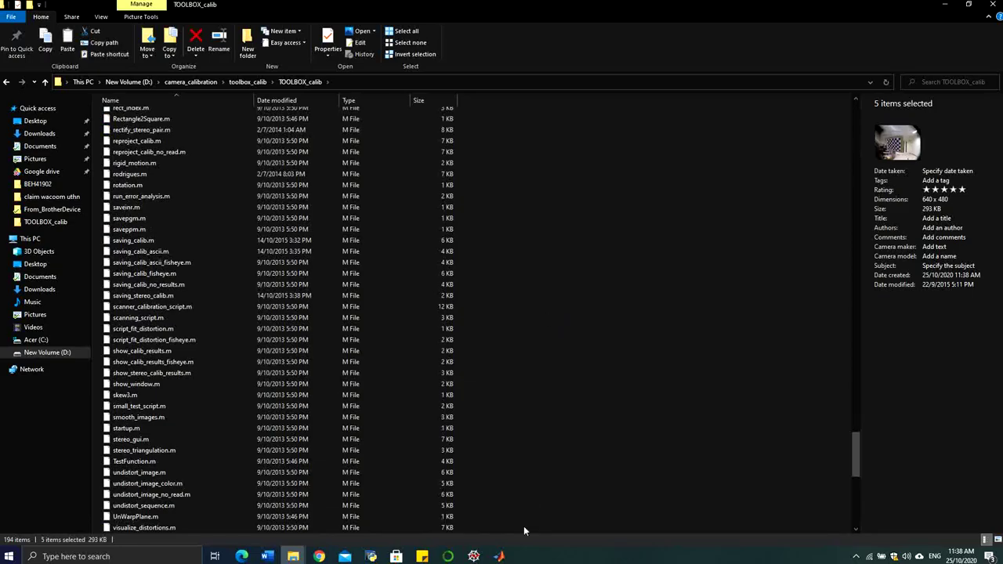
# - Switch to MATLAB and set the current folder to D:\camera_calibration\toolbox_calib\TOOLBOX_calib
pyautogui.click(499, 557)
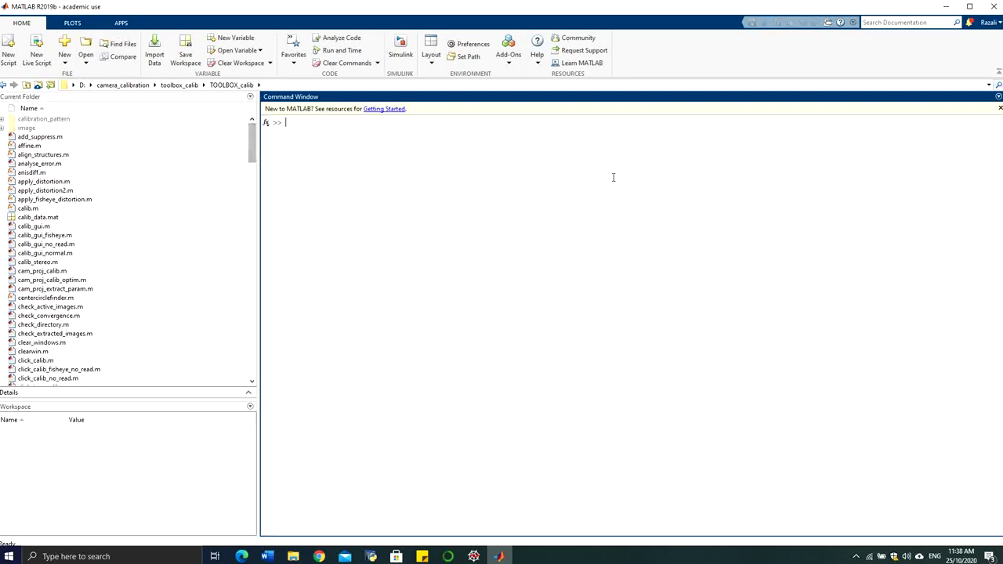
pyautogui.click(51, 85)
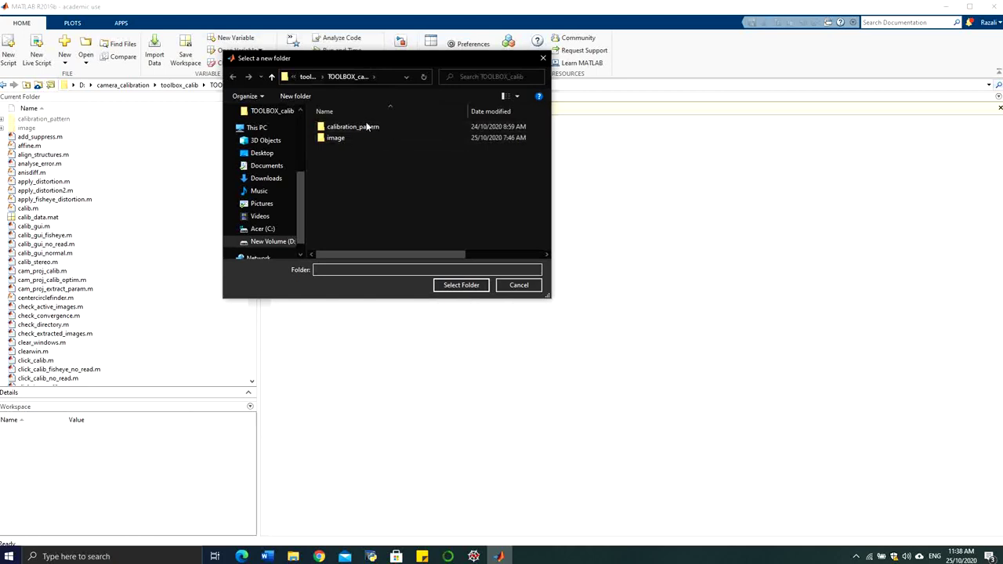
pyautogui.click(278, 244)
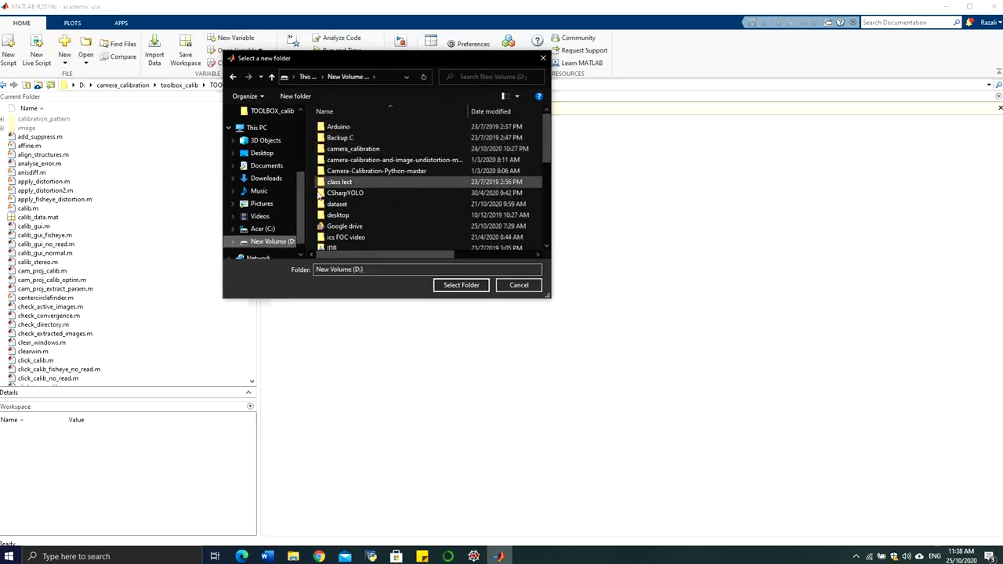
pyautogui.click(358, 149)
pyautogui.doubleClick(358, 149)
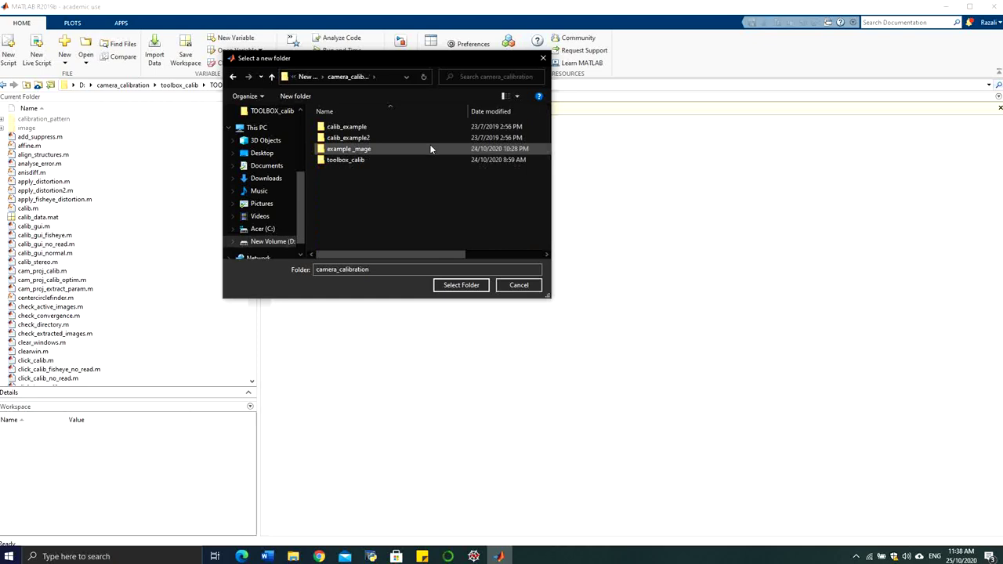
pyautogui.doubleClick(373, 157)
pyautogui.doubleClick(374, 125)
pyautogui.click(472, 292)
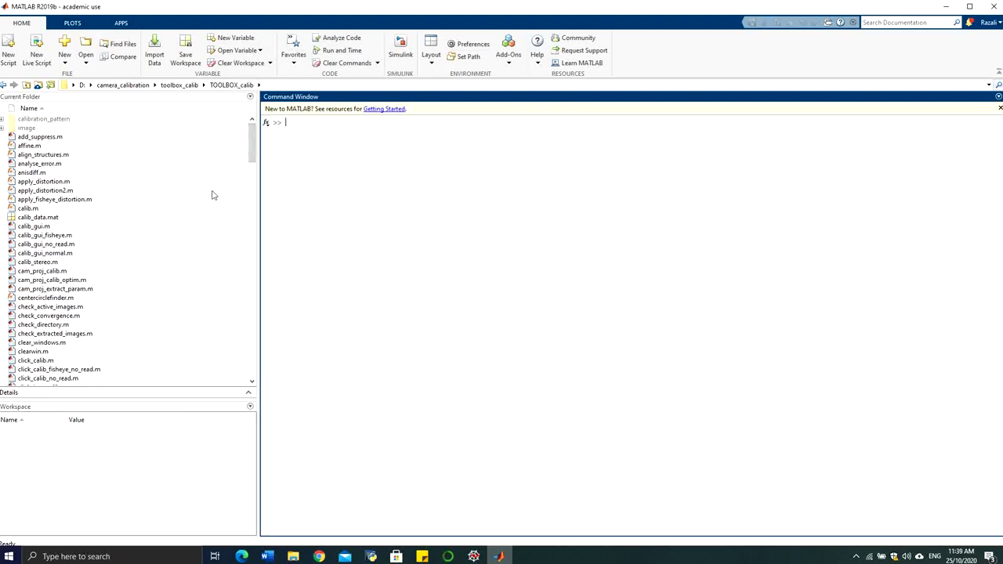
# - Run calib_gui in MATLAB and choose the Standard mode, with all the images stored in memory
pyautogui.moveTo(251, 151)
pyautogui.mouseDown()
pyautogui.moveTo(251, 318)
pyautogui.moveTo(238, 136)
pyautogui.mouseUp()
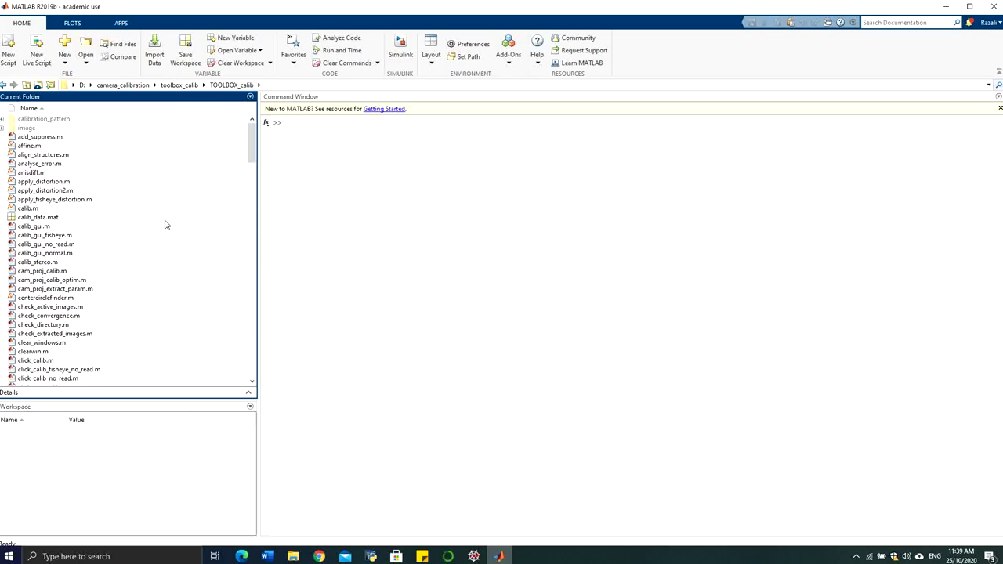
pyautogui.moveTo(248, 140); pyautogui.dragTo(231, 179)
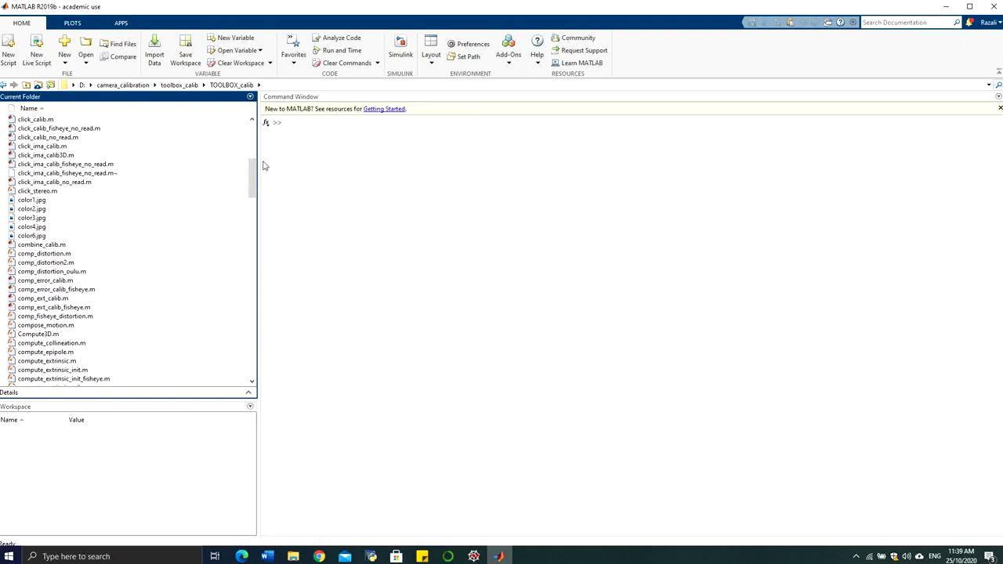
pyautogui.click(300, 130)
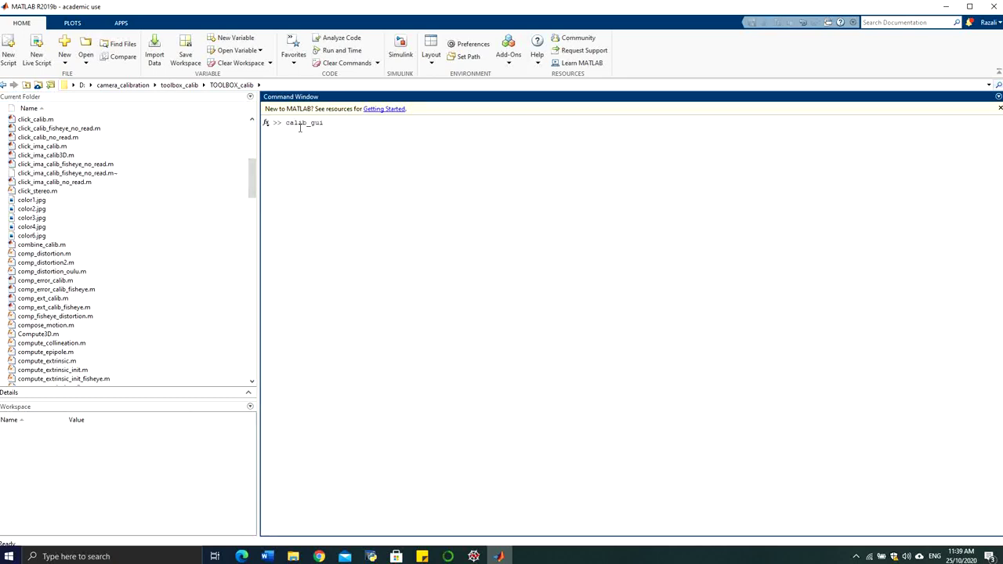
pyautogui.press('Return')
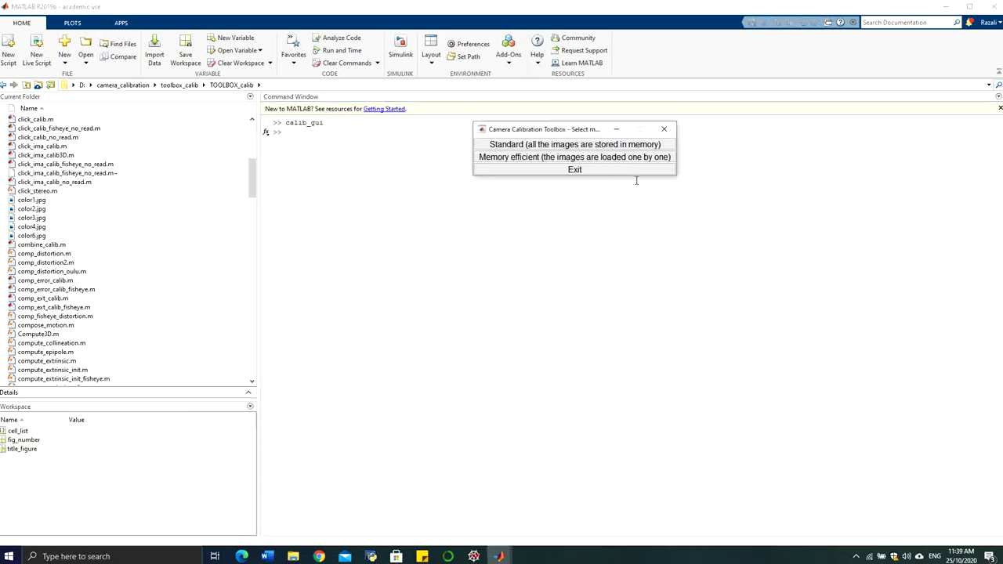
pyautogui.moveTo(562, 128); pyautogui.dragTo(497, 172)
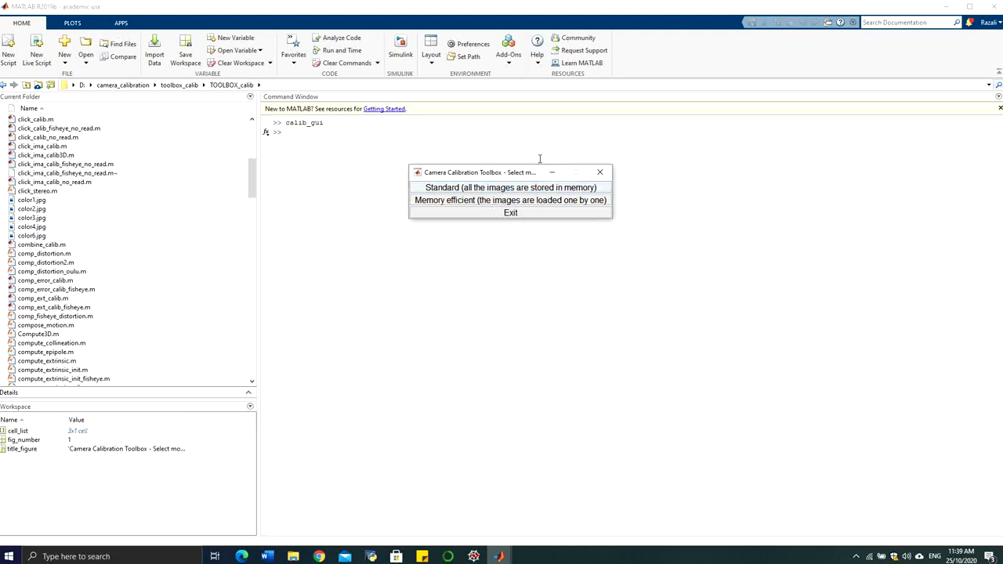
pyautogui.click(498, 189)
pyautogui.moveTo(587, 163); pyautogui.dragTo(556, 203)
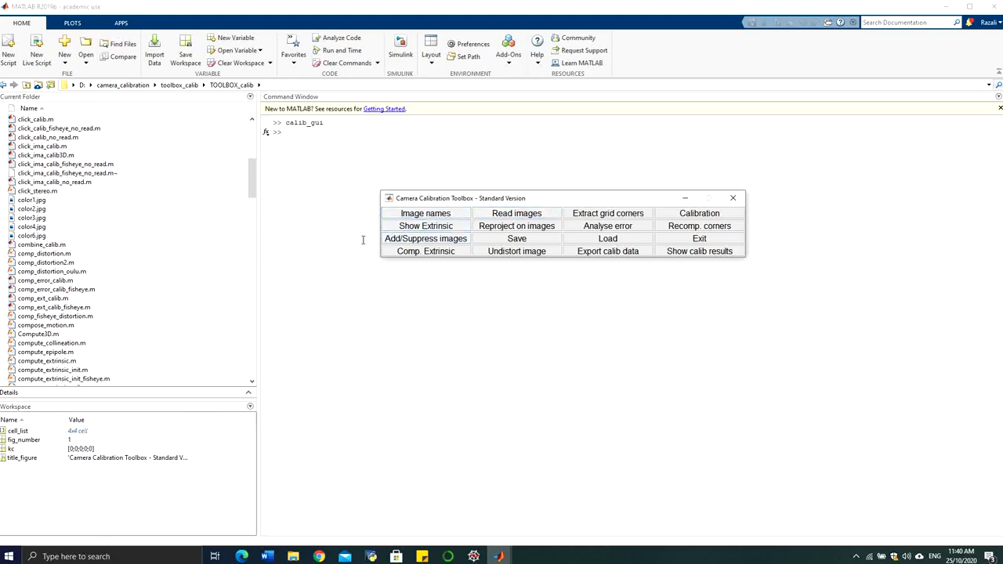
# - Load the calibration images with basename color and format jpg, and inspect the resulting mosaic enlarged
pyautogui.click(431, 214)
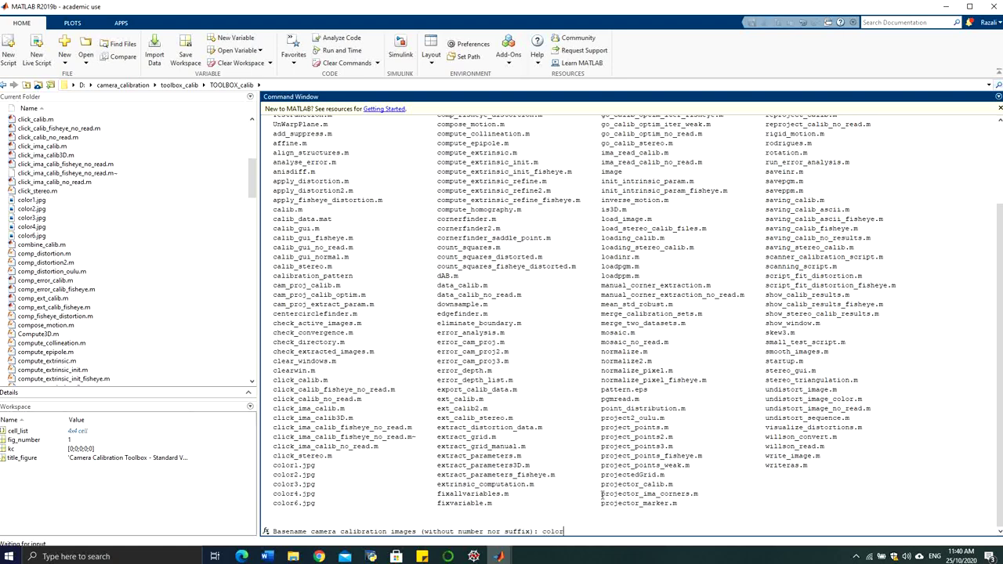
pyautogui.press('Return')
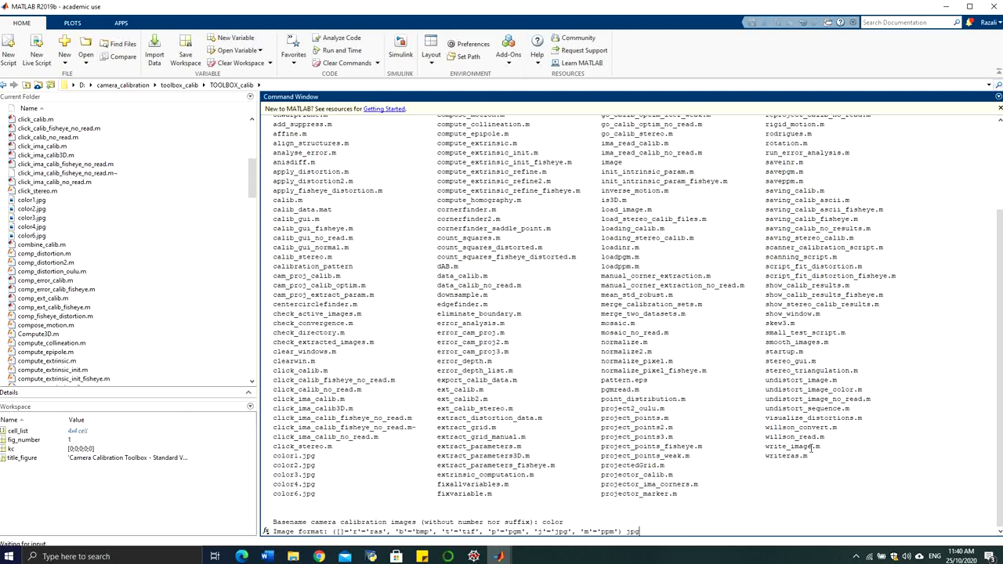
pyautogui.write('jpg')
pyautogui.press('Return')
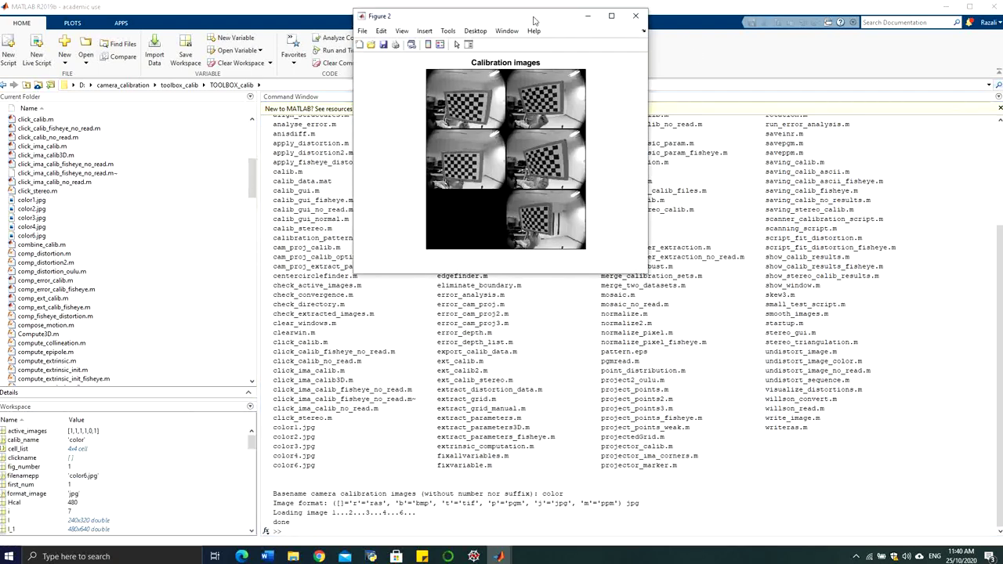
pyautogui.click(612, 15)
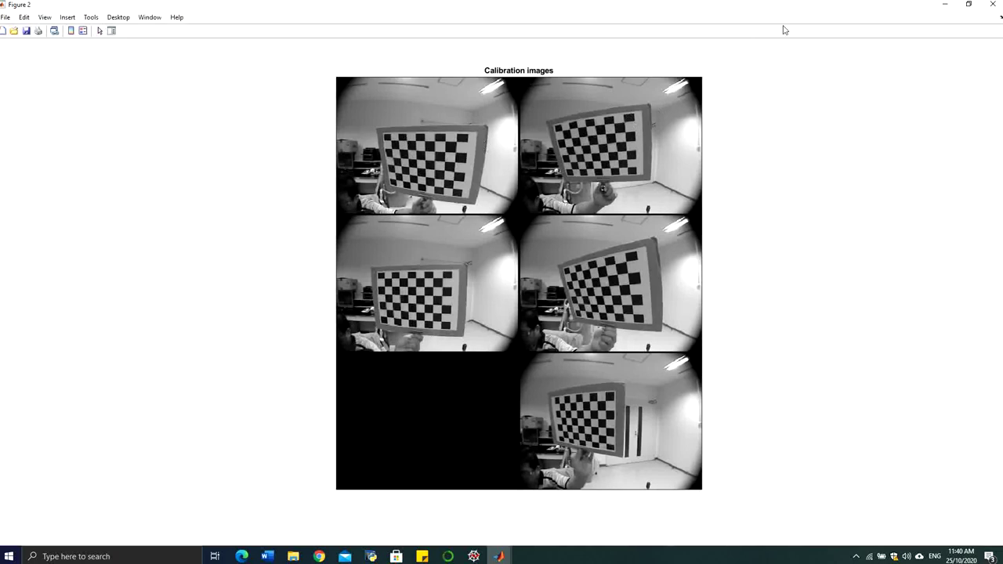
pyautogui.click(967, 7)
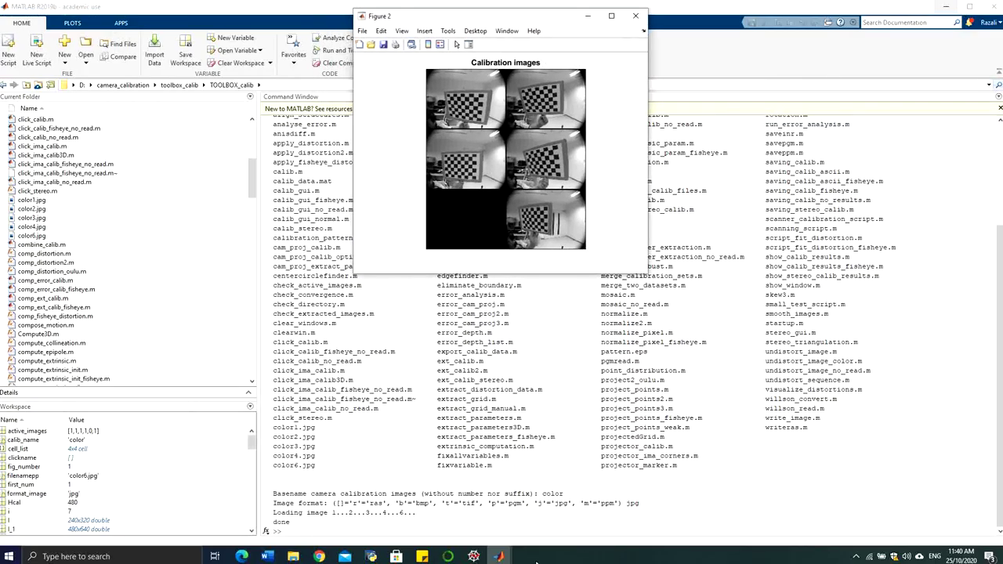
# - Start grid corner extraction on all images, accepting the default corner-finder window size of 5 for both wintx and winty
pyautogui.moveTo(499, 556)
pyautogui.click(526, 519)
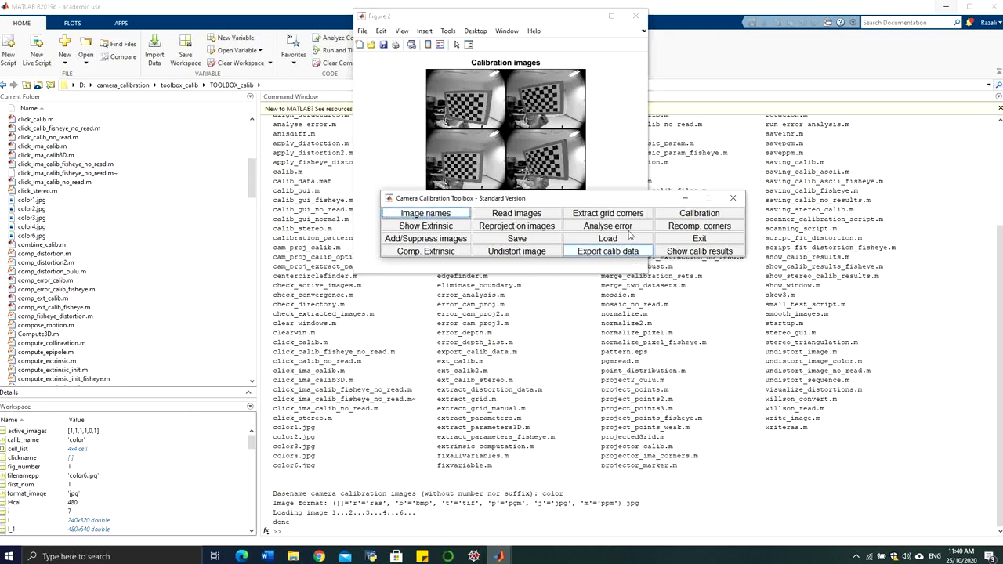
pyautogui.moveTo(612, 204); pyautogui.dragTo(586, 295)
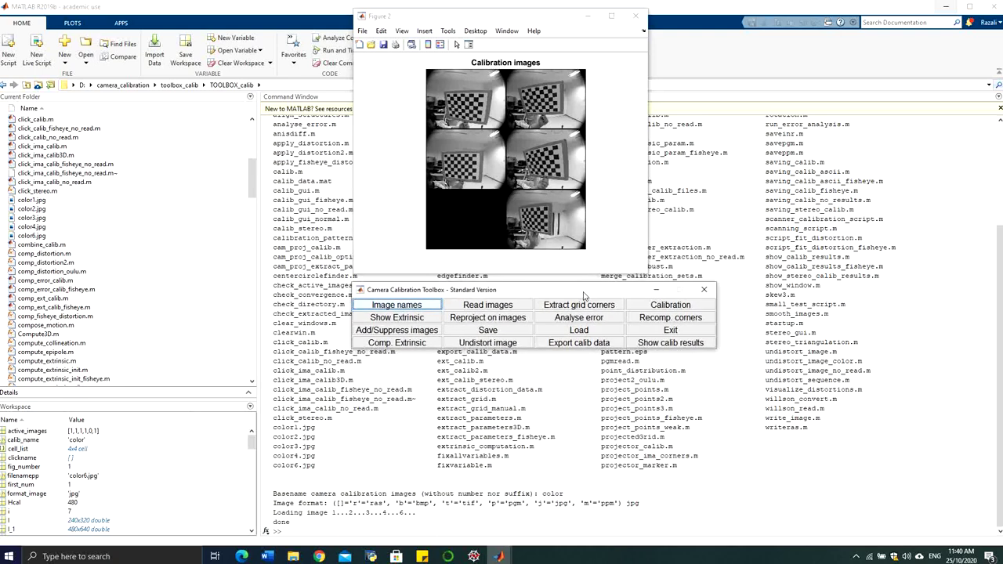
pyautogui.click(591, 307)
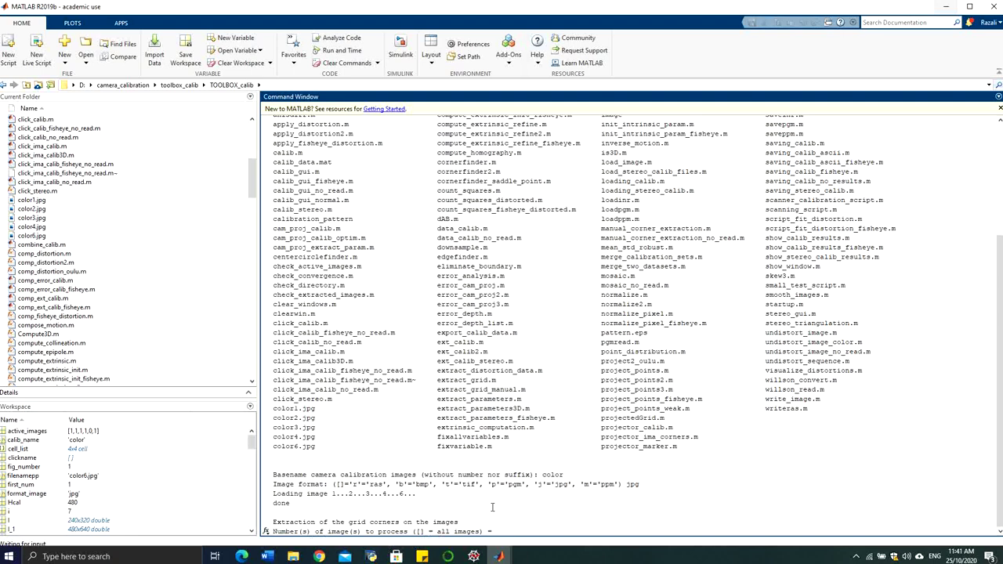
pyautogui.press('Return')
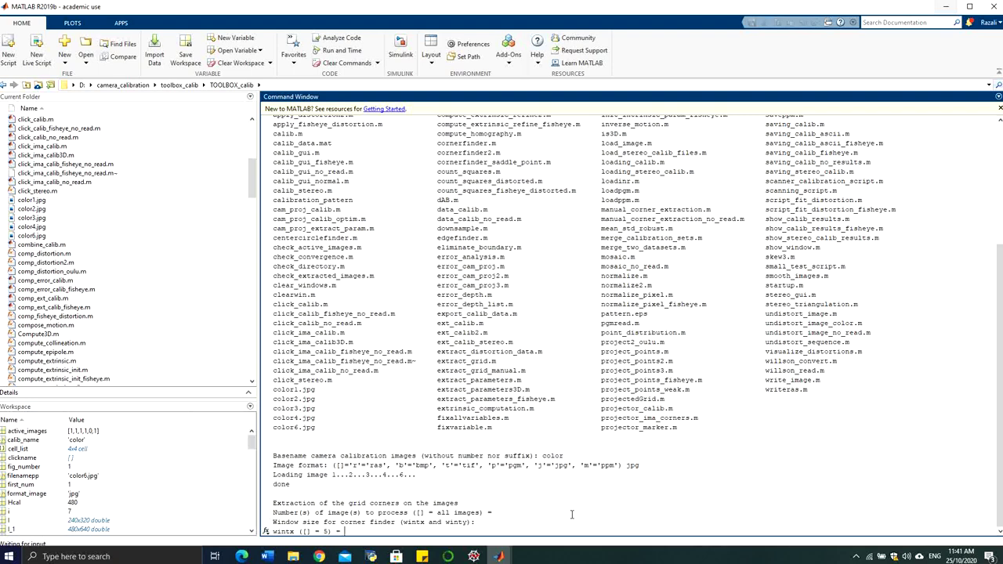
pyautogui.press('Return')
pyautogui.press('Return')
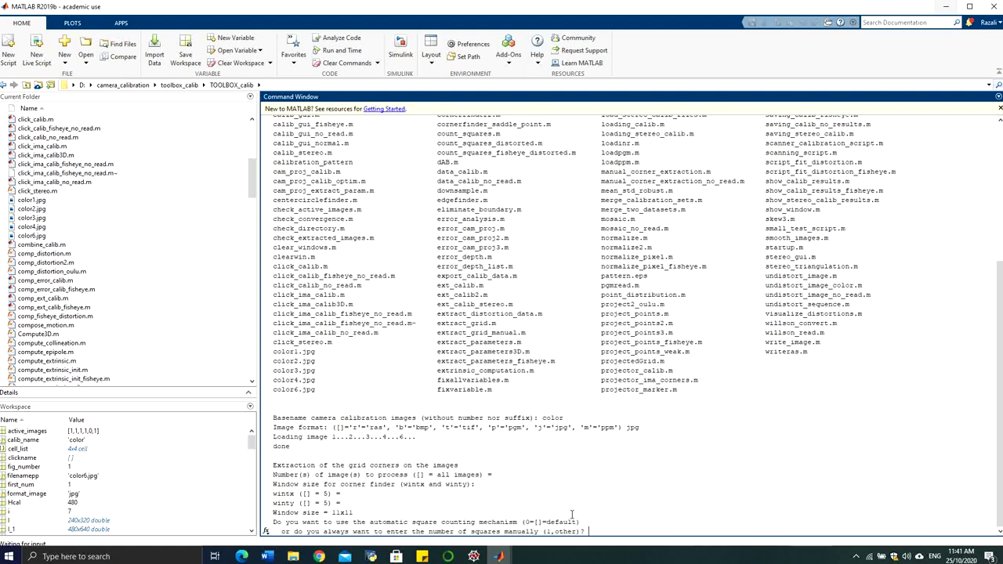
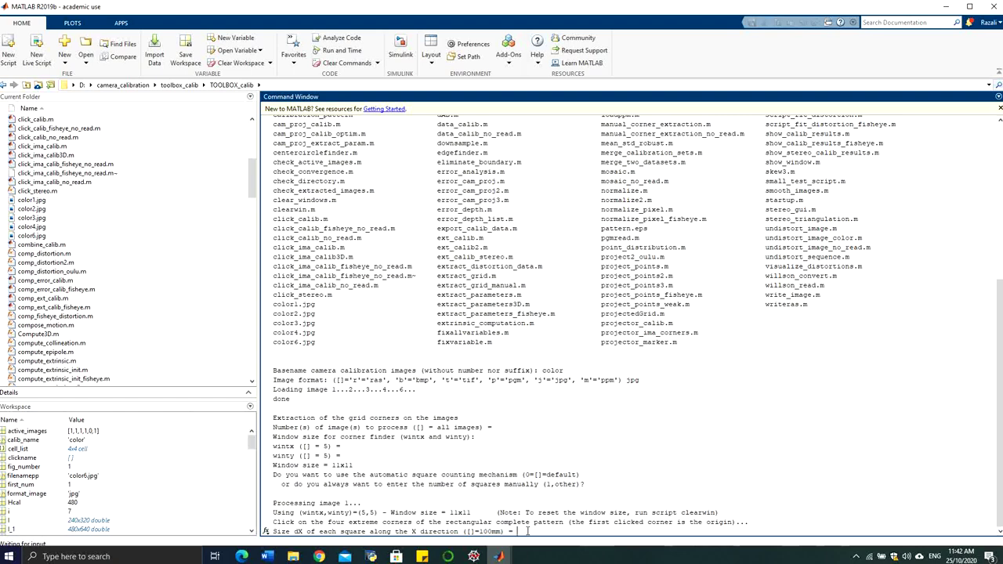
# - For image 1, accept the default 100 mm square size for dX and dY, check the guessed corners, and decline an initial distortion guess
pyautogui.moveTo(498, 555)
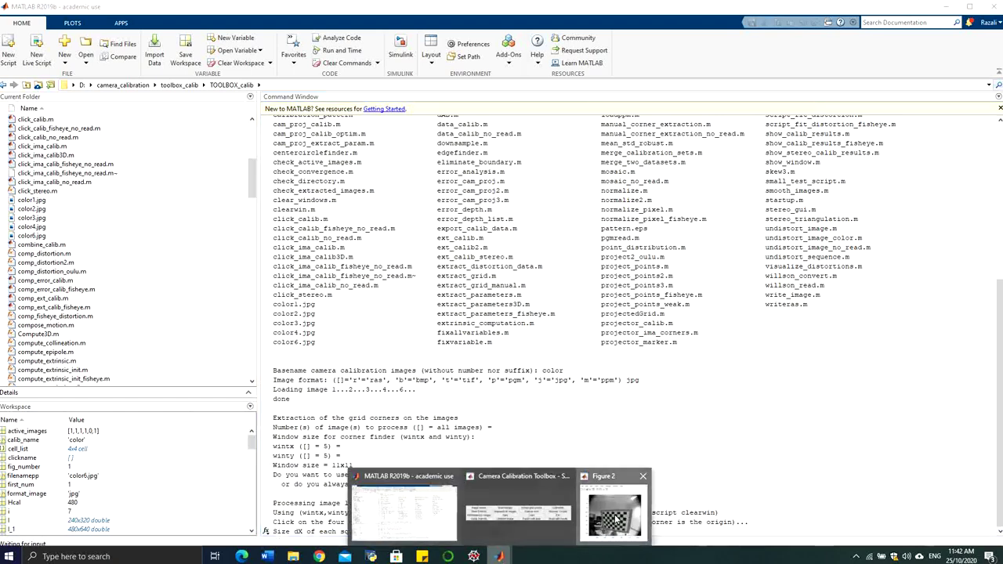
pyautogui.click(655, 523)
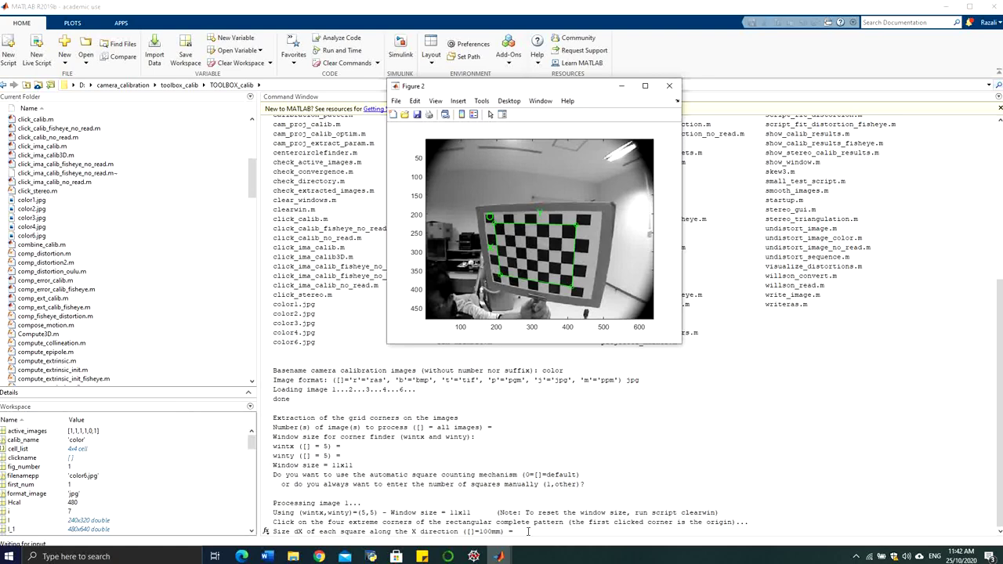
pyautogui.click(527, 531)
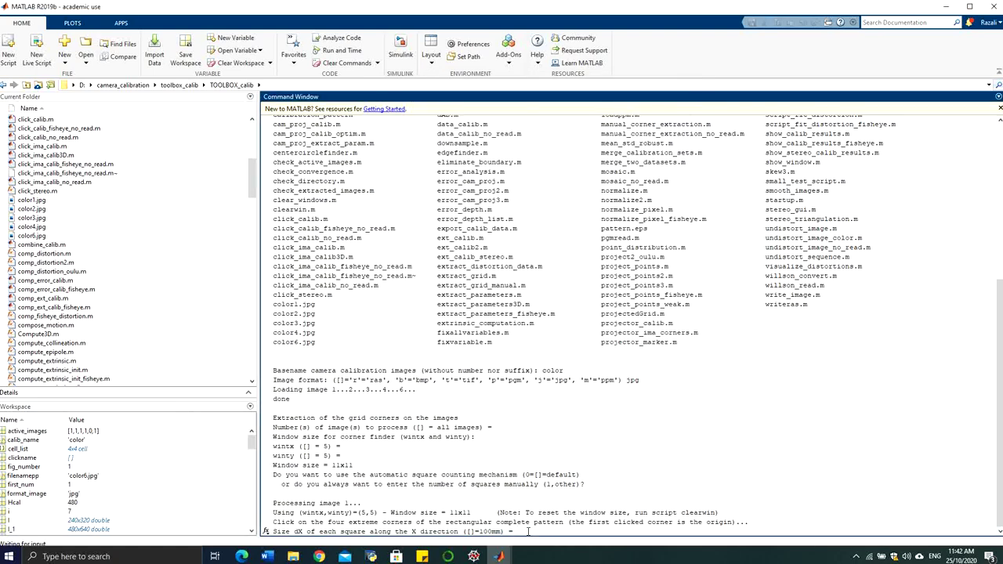
pyautogui.press('Return')
pyautogui.press('Return')
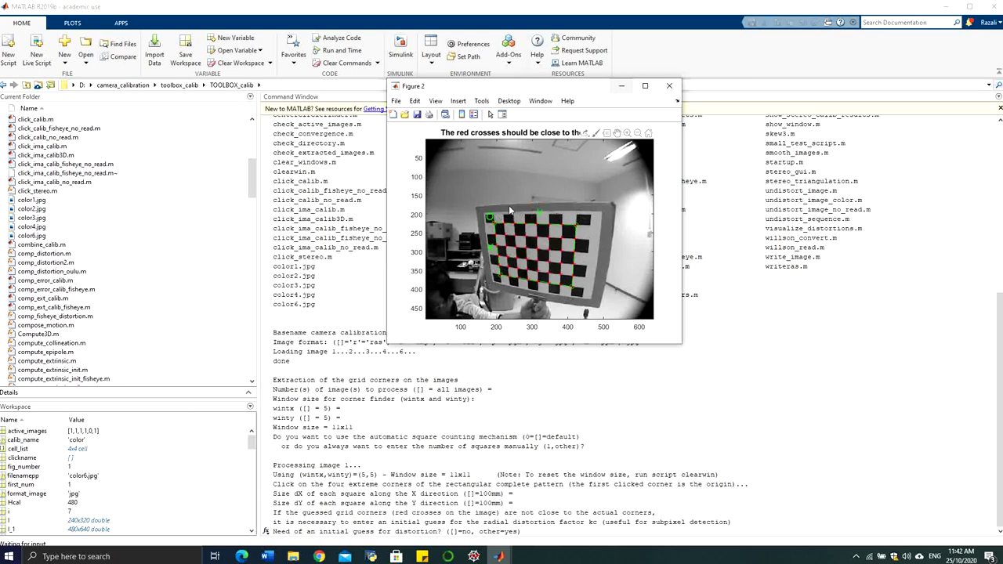
pyautogui.click(539, 531)
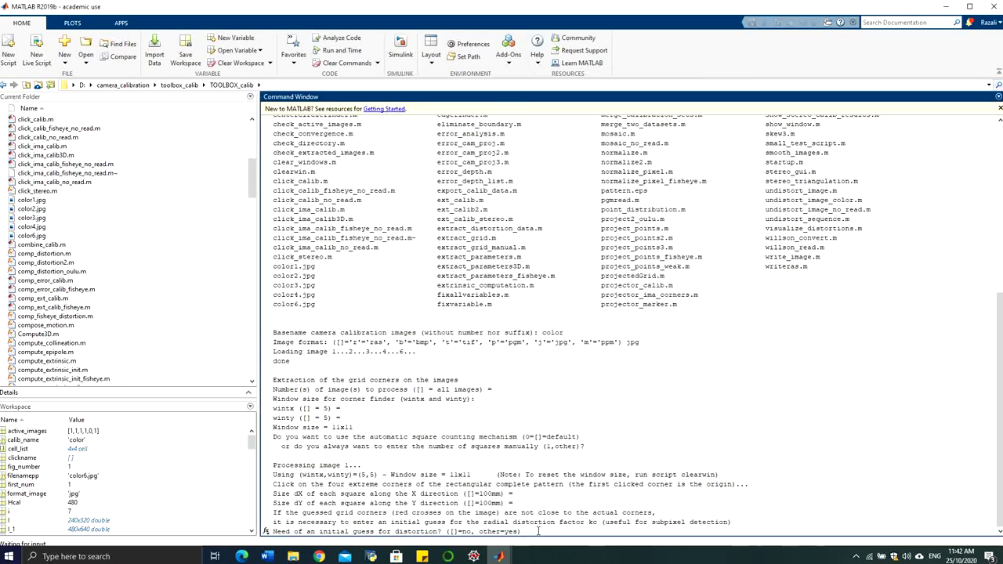
pyautogui.press('Return')
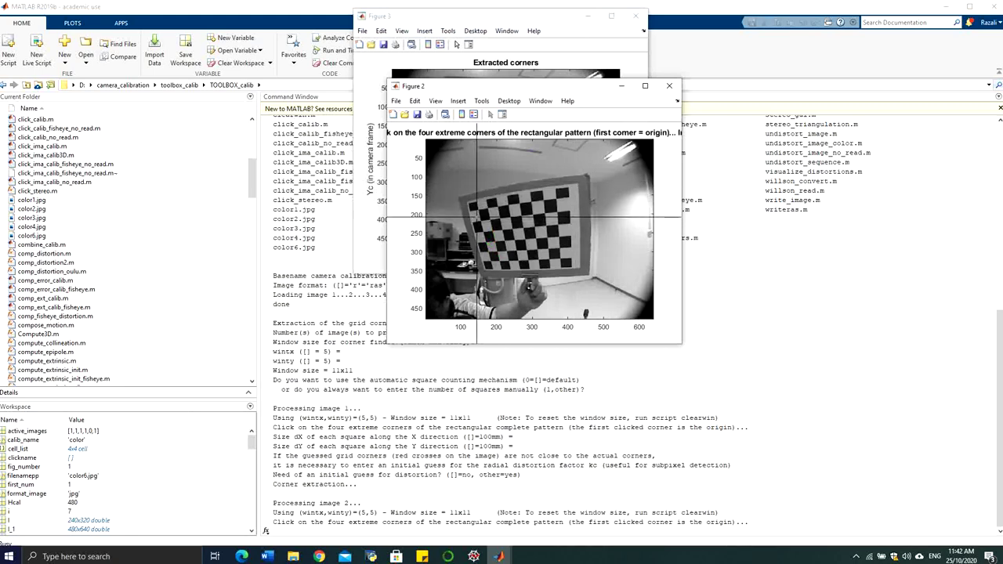
# - Enlarge the figure and mark the four extreme inner checkerboard corners in image 2, clockwise from the board's upper-left origin
pyautogui.click(645, 86)
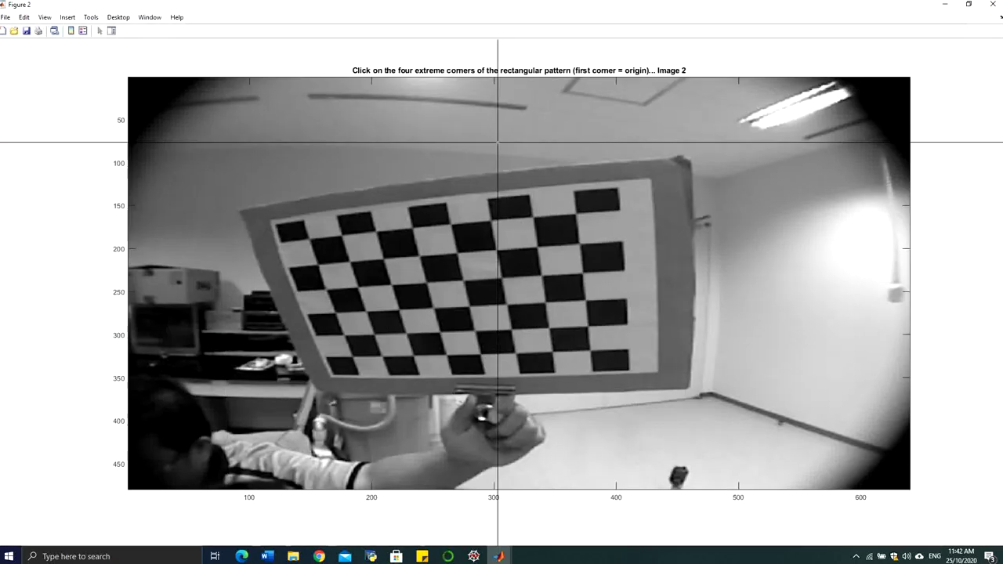
pyautogui.click(309, 240)
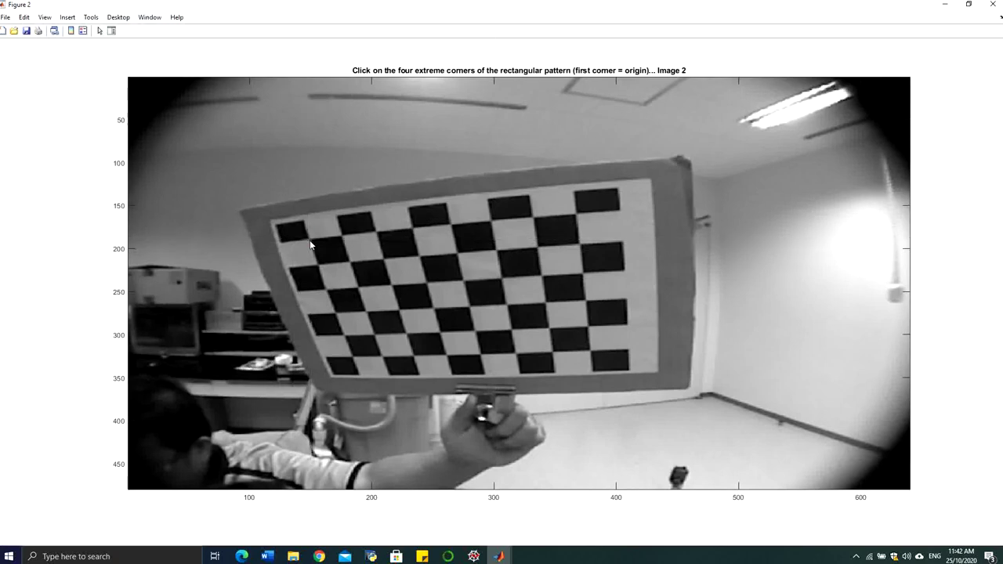
pyautogui.click(577, 213)
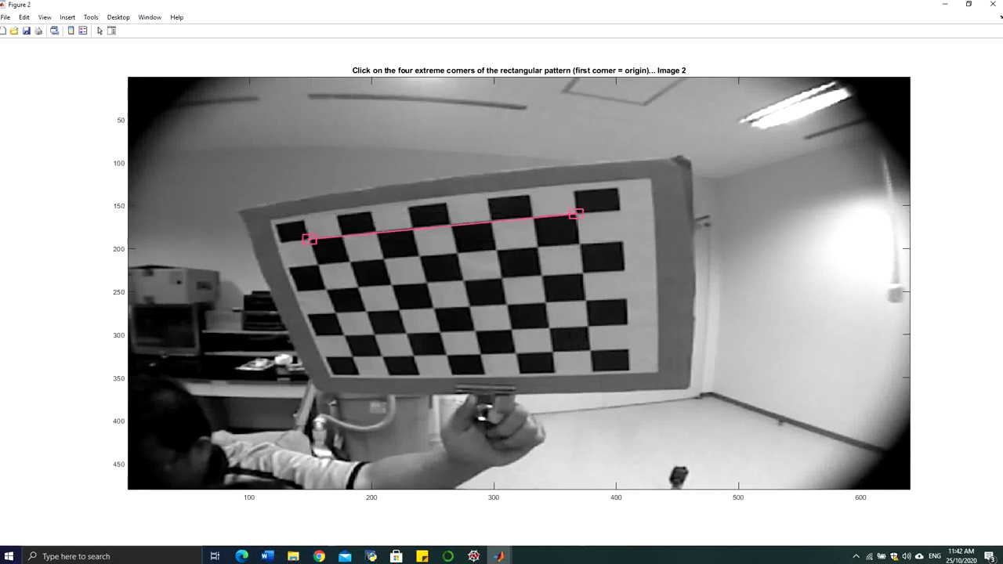
pyautogui.click(591, 350)
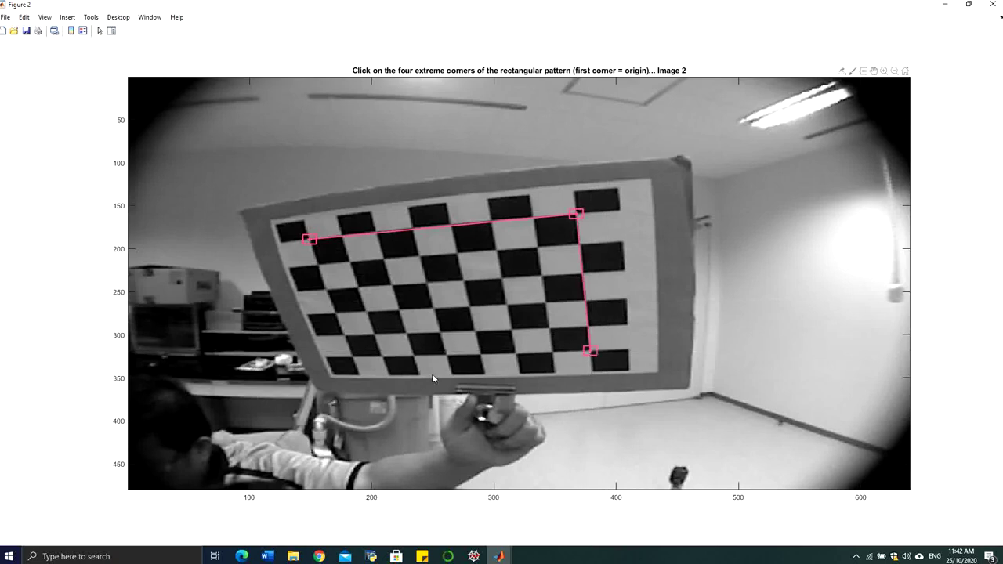
pyautogui.click(351, 360)
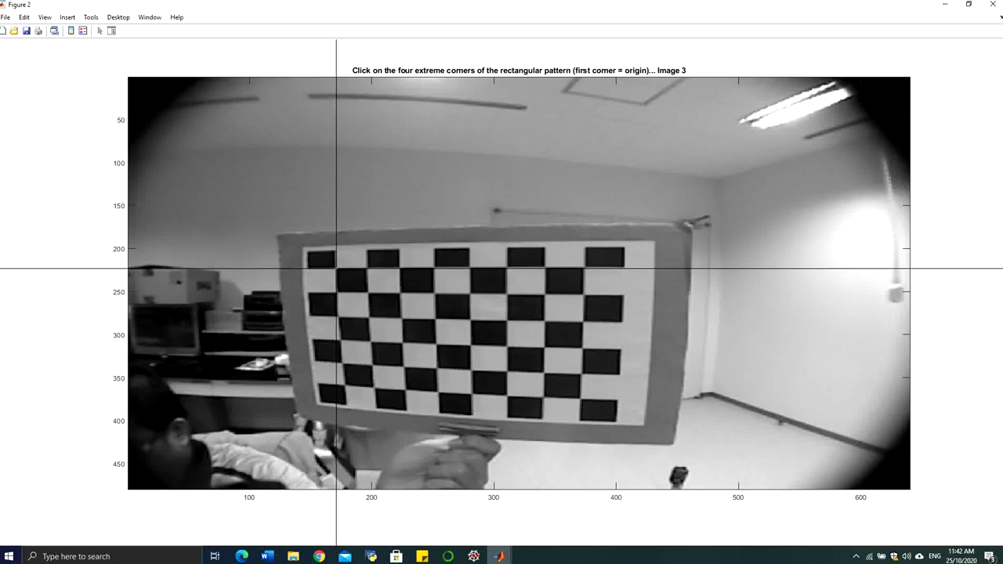
# - Mark the four extreme inner checkerboard corners in image 3, clockwise from the board's upper-left origin
pyautogui.click(335, 269)
pyautogui.click(585, 268)
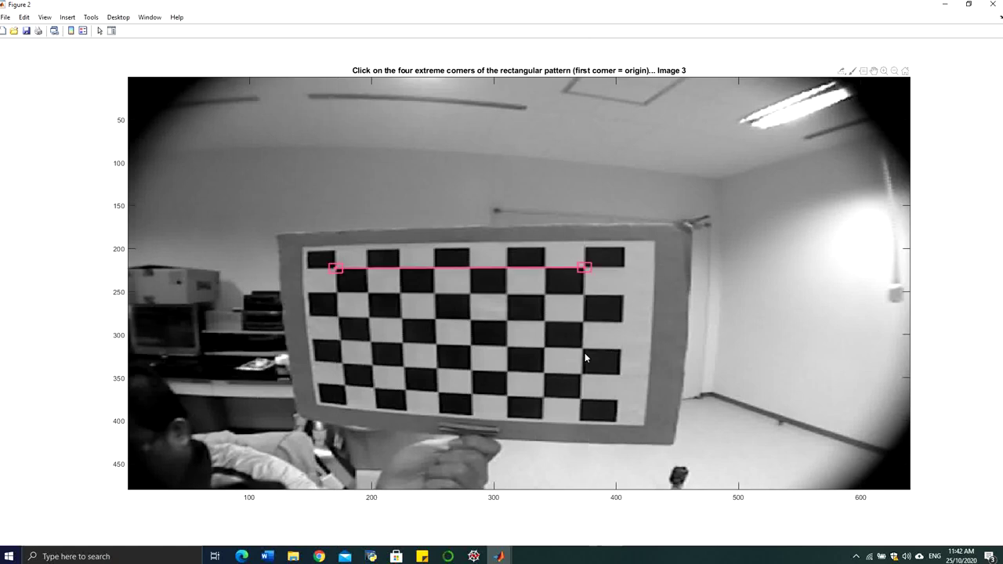
pyautogui.click(580, 398)
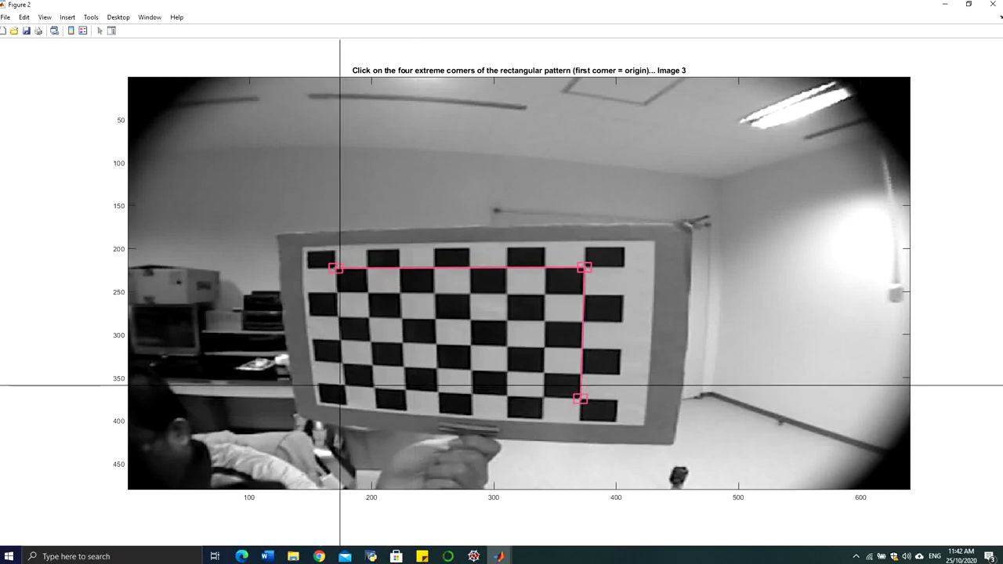
pyautogui.click(342, 387)
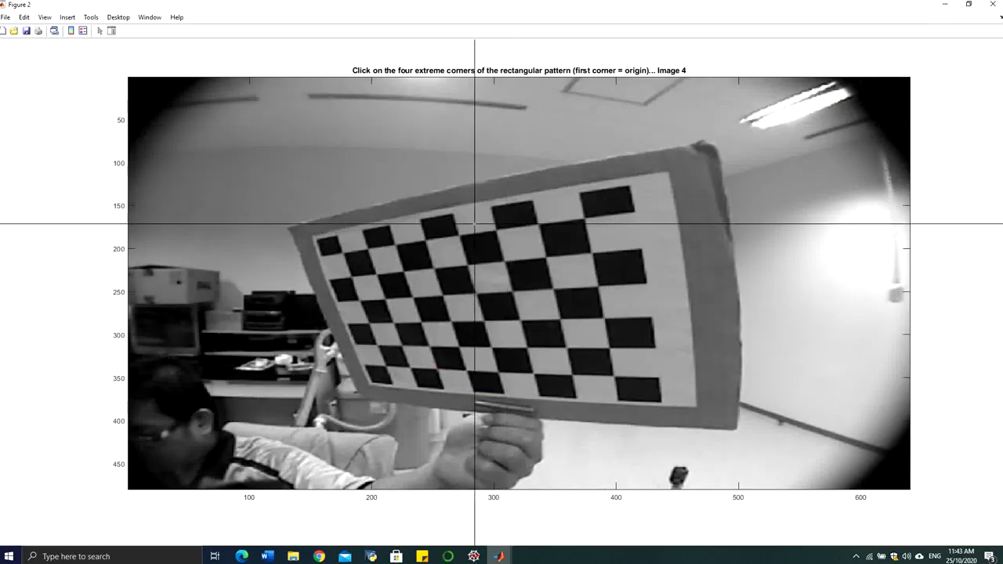
# - Mark the four extreme inner checkerboard corners in image 4, clockwise from the board's upper-left origin
pyautogui.click(342, 253)
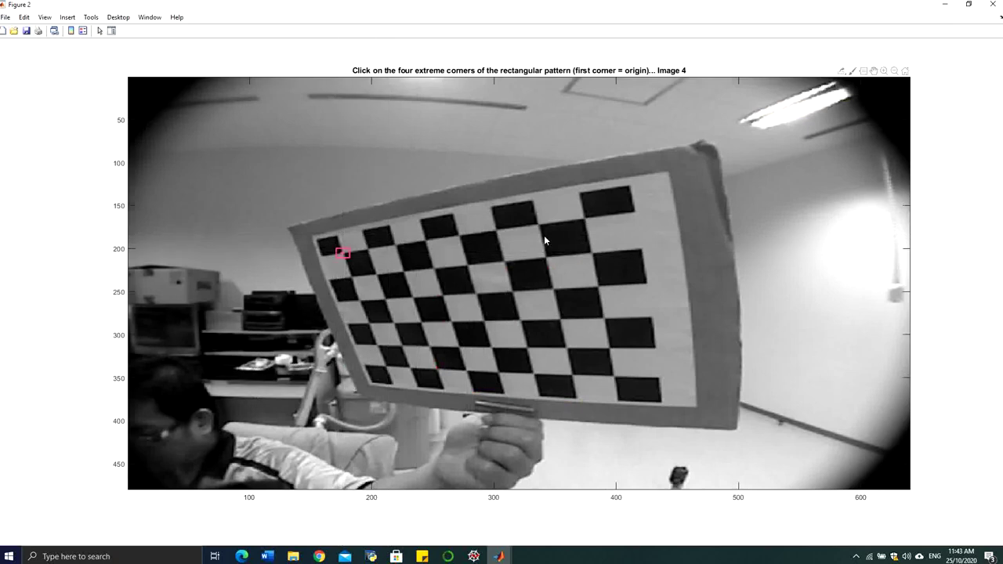
pyautogui.click(584, 219)
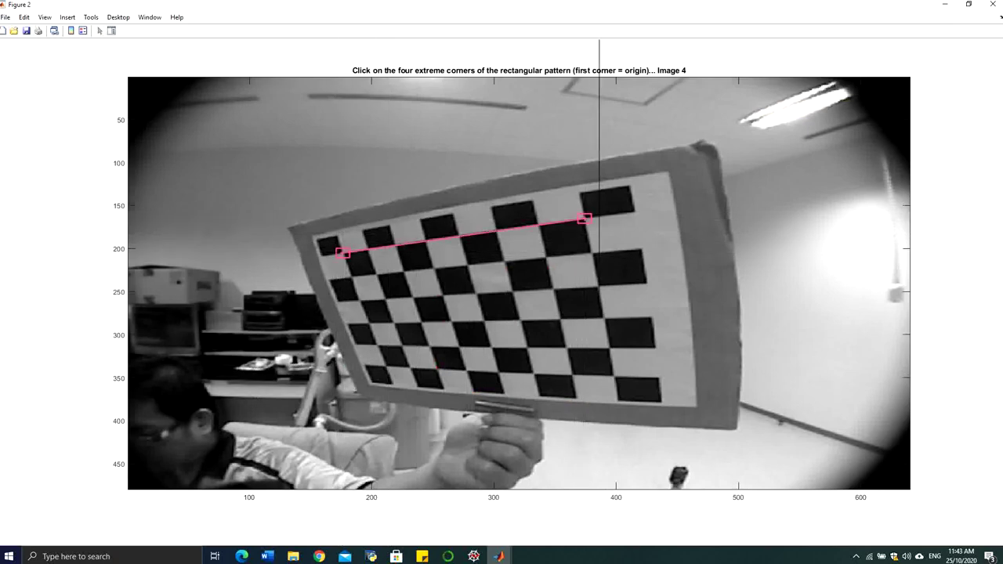
pyautogui.click(614, 376)
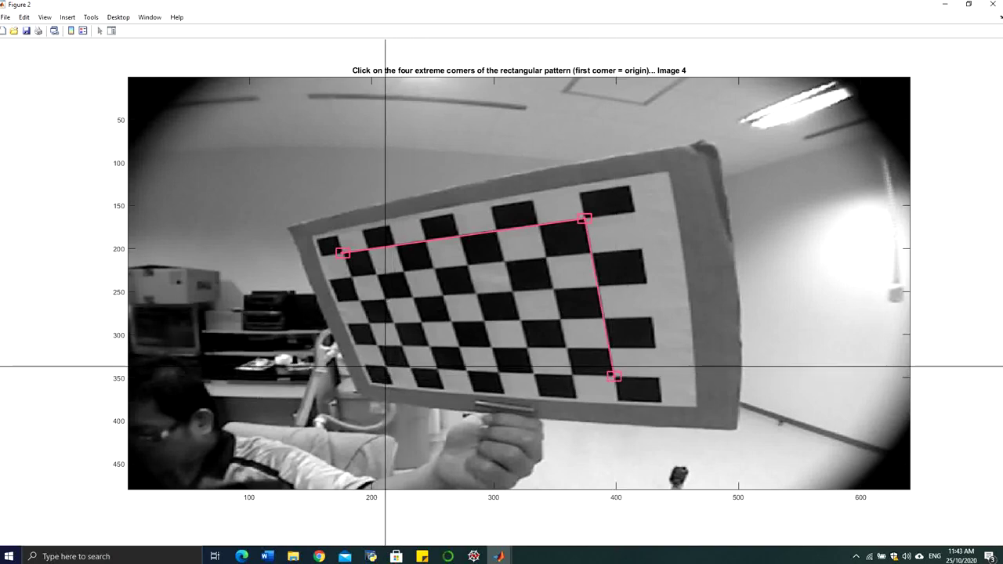
pyautogui.click(385, 366)
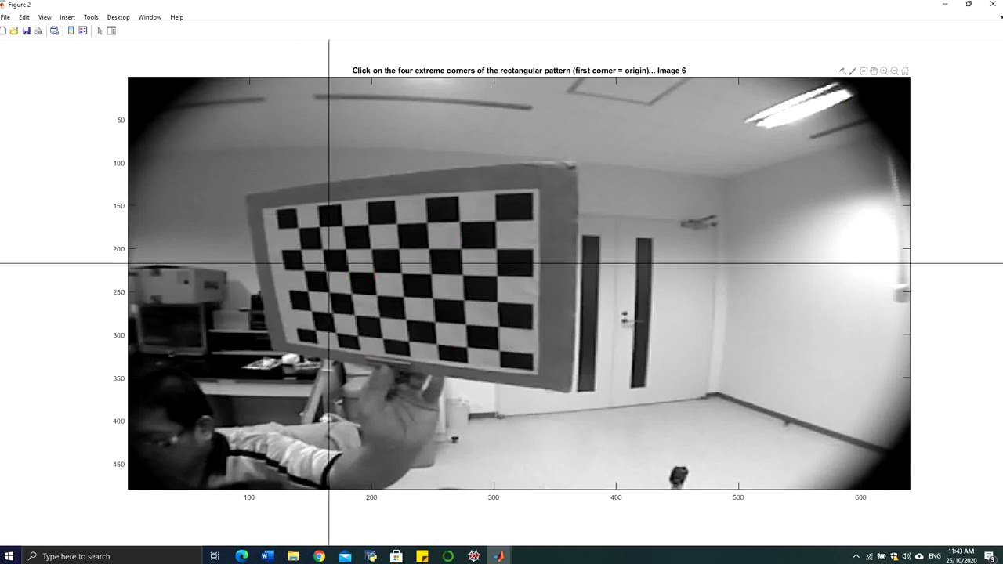
# - Mark the four extreme inner checkerboard corners in image 6, clockwise from the board's upper-left origin
pyautogui.click(298, 227)
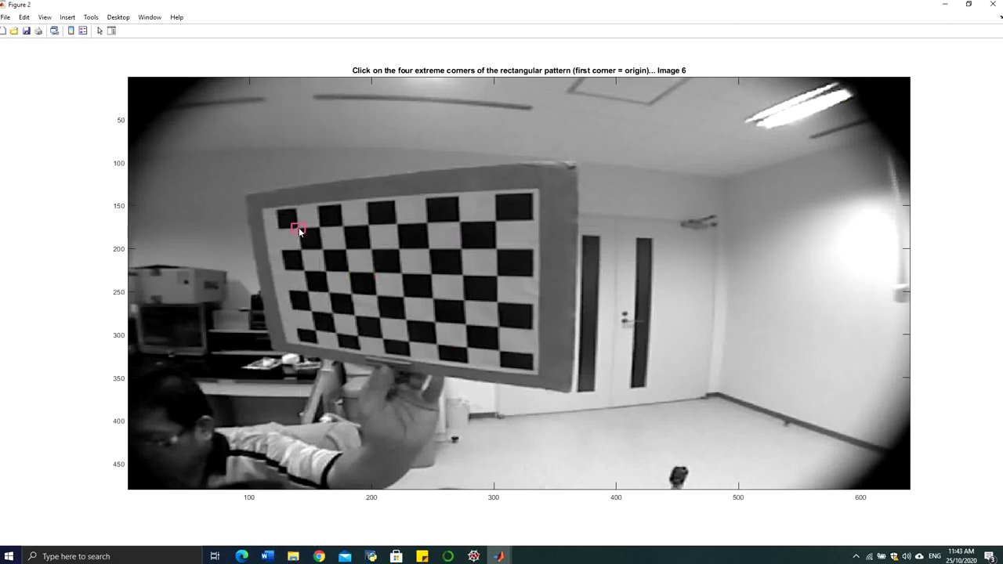
pyautogui.click(495, 223)
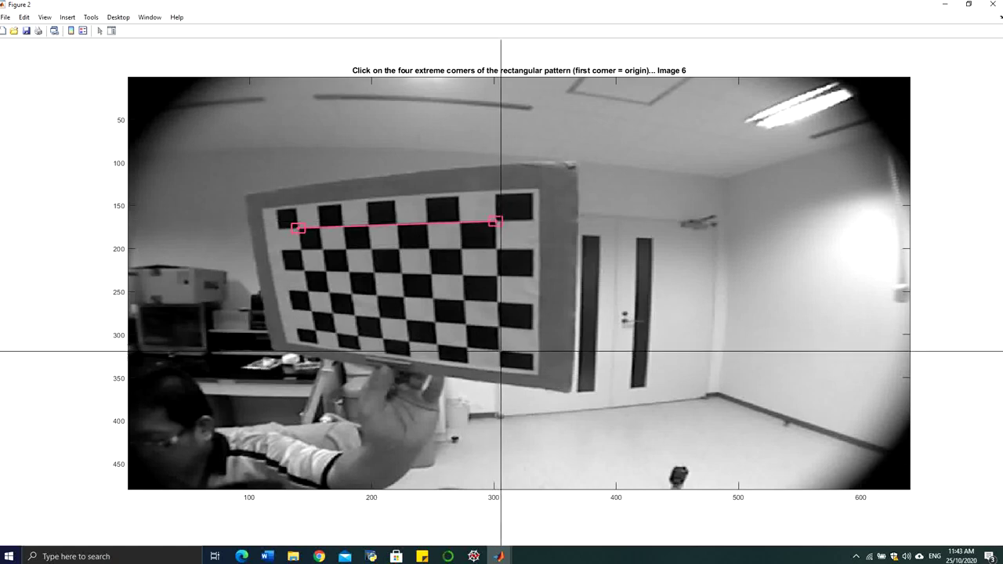
pyautogui.click(500, 351)
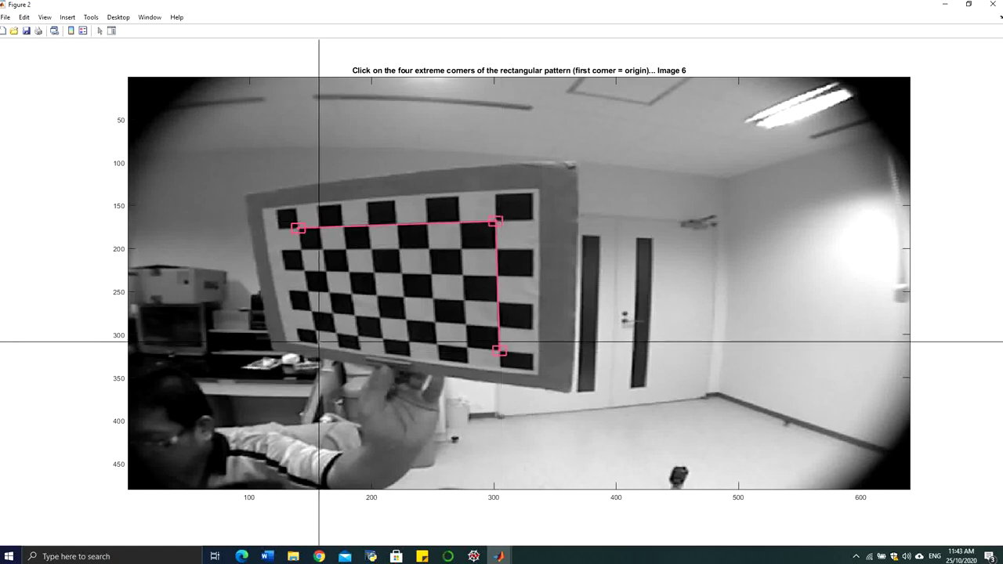
pyautogui.click(315, 332)
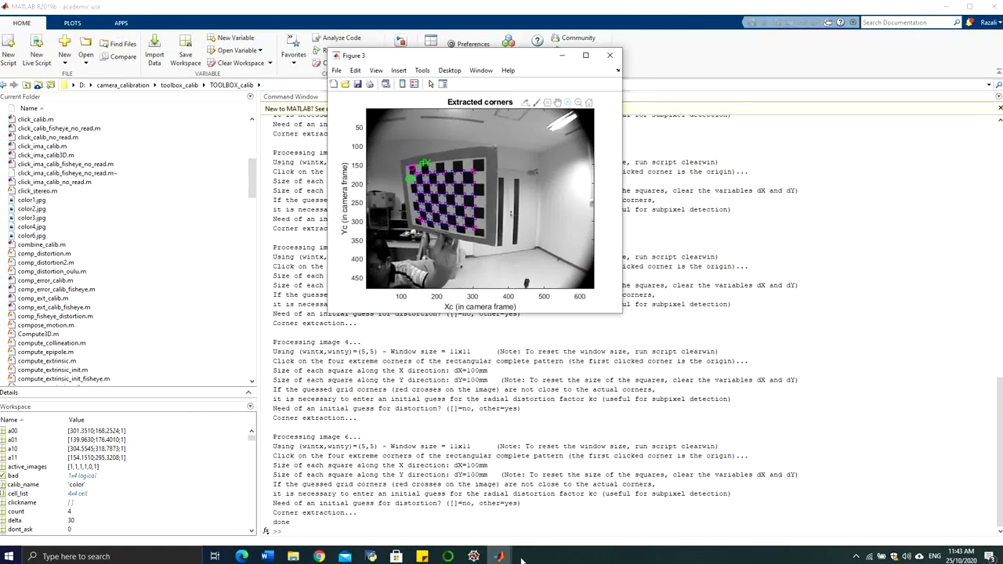
# - Bring up the Camera Calibration Toolbox window, run Calibration on the extracted corners, and move the window clear of the results
pyautogui.moveTo(508, 560)
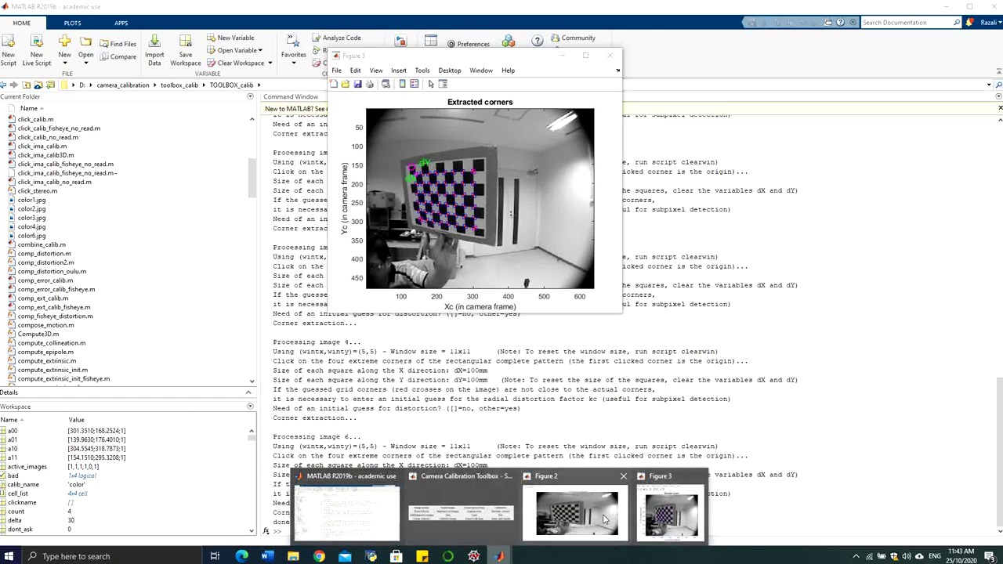
pyautogui.click(482, 514)
pyautogui.moveTo(545, 303); pyautogui.dragTo(576, 333)
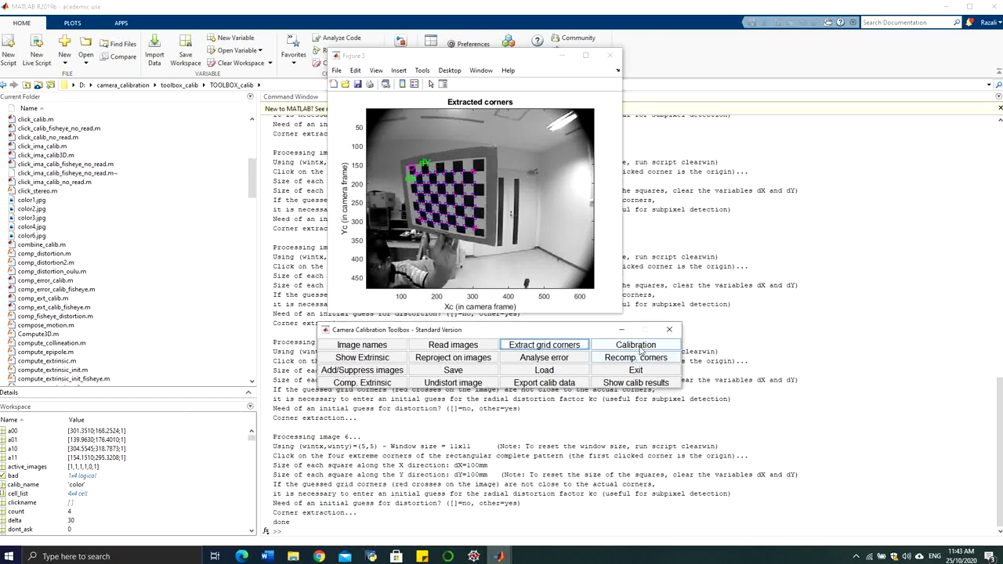
pyautogui.click(638, 347)
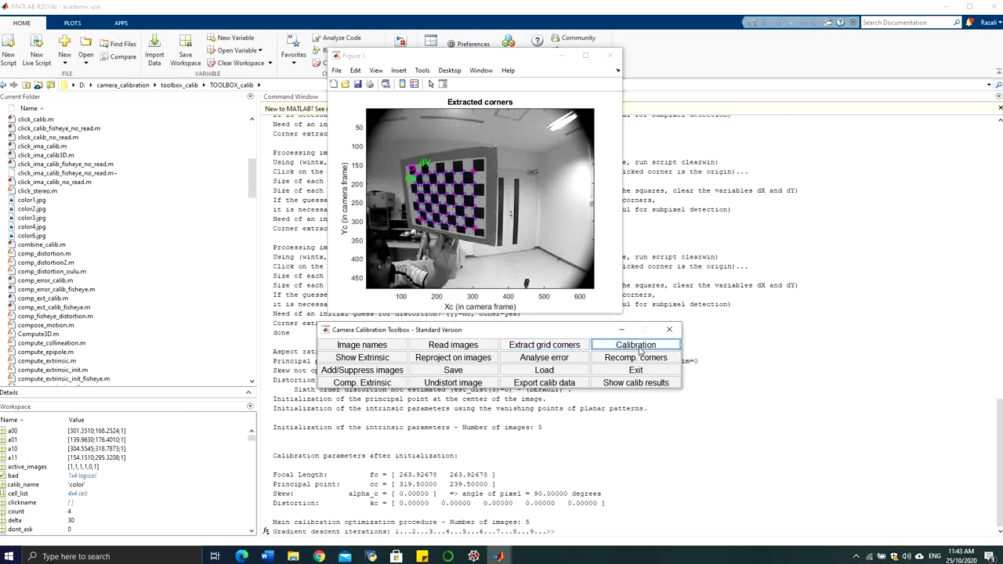
pyautogui.moveTo(563, 335); pyautogui.dragTo(722, 197)
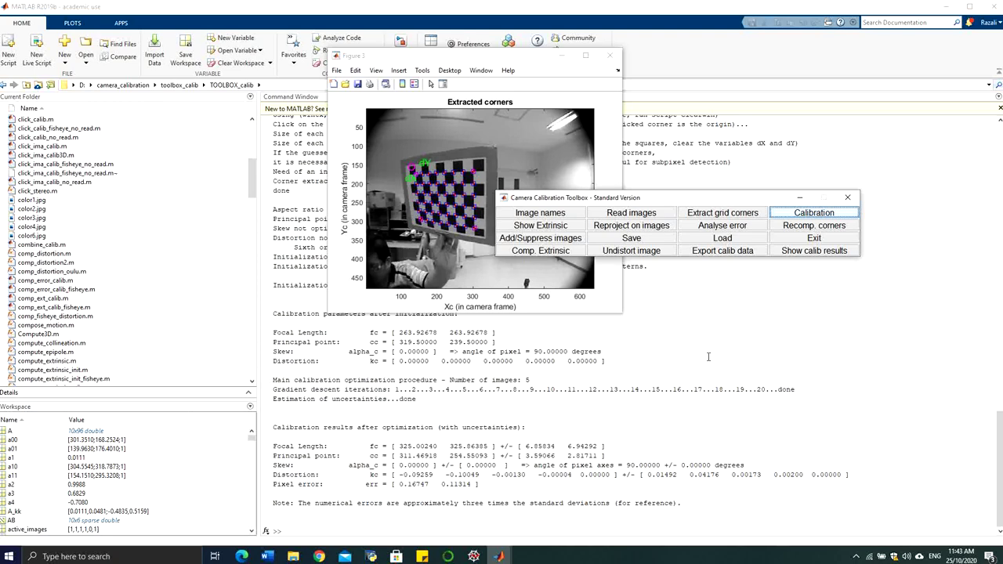
# - Plot the extrinsic parameters in 3D, switch the enlarged figure to the world-centered view, and move the restored figure aside
pyautogui.moveTo(669, 201); pyautogui.dragTo(646, 280)
pyautogui.click(520, 305)
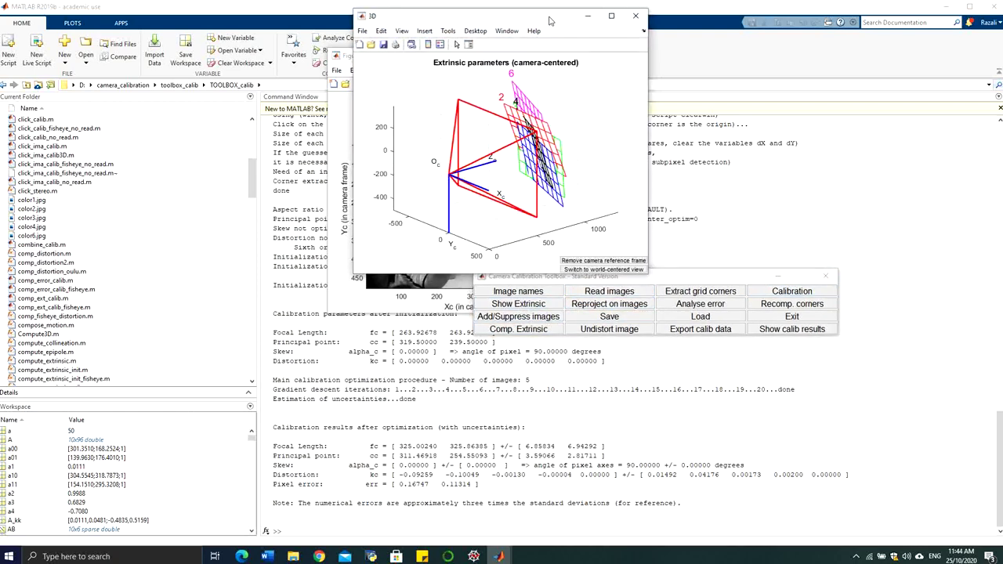
pyautogui.moveTo(554, 23); pyautogui.dragTo(596, 71)
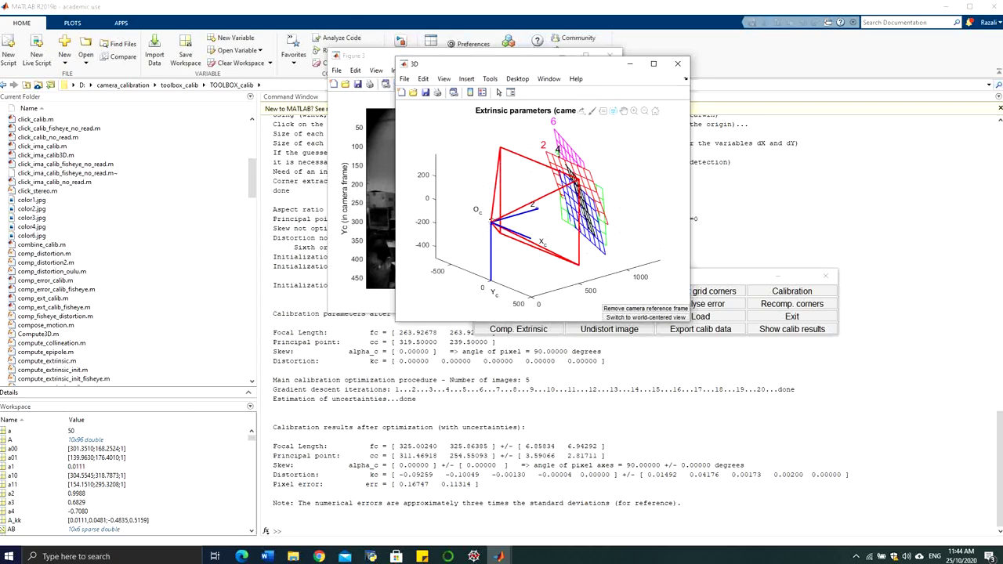
pyautogui.click(653, 63)
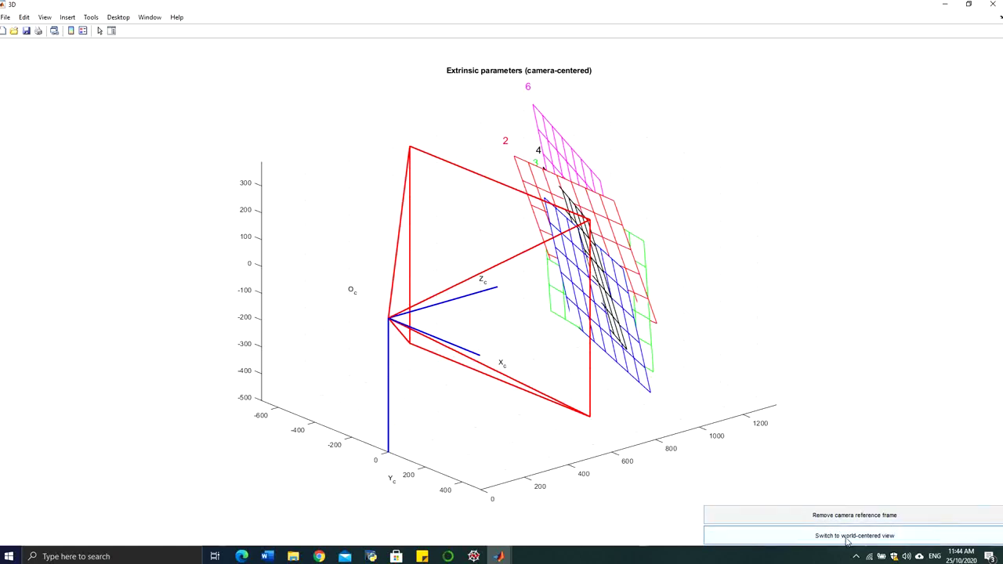
pyautogui.click(893, 534)
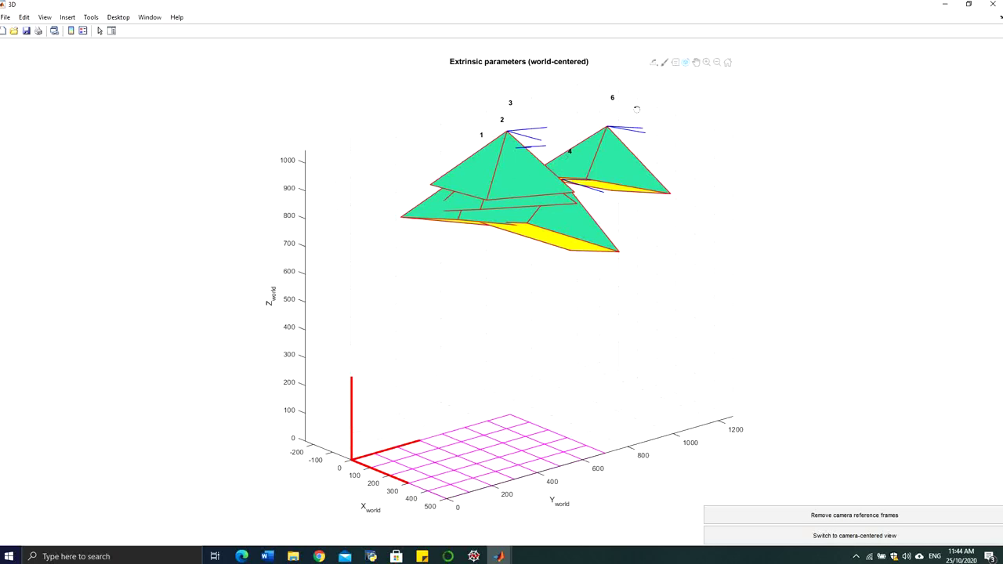
pyautogui.click(969, 4)
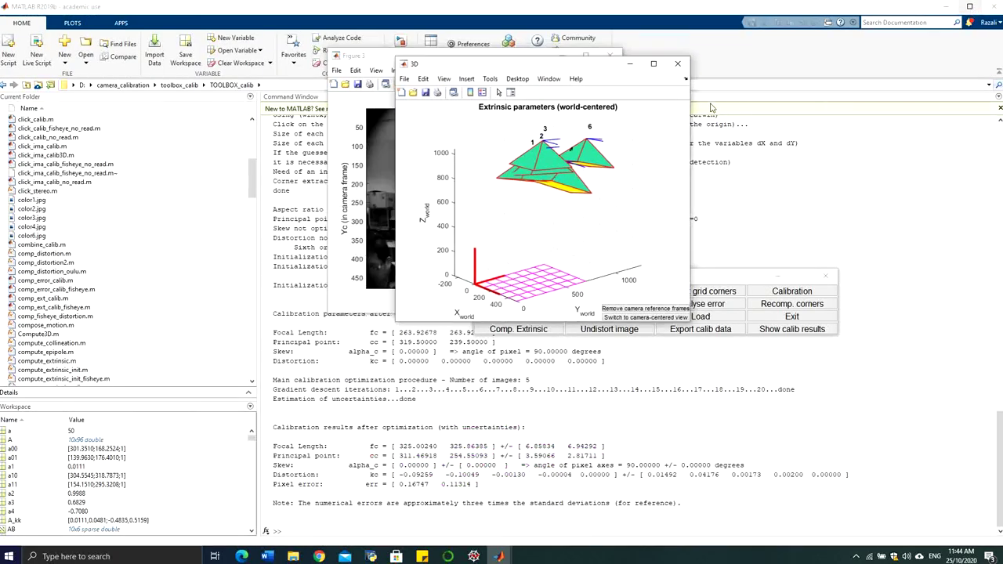
pyautogui.moveTo(593, 69); pyautogui.dragTo(429, 213)
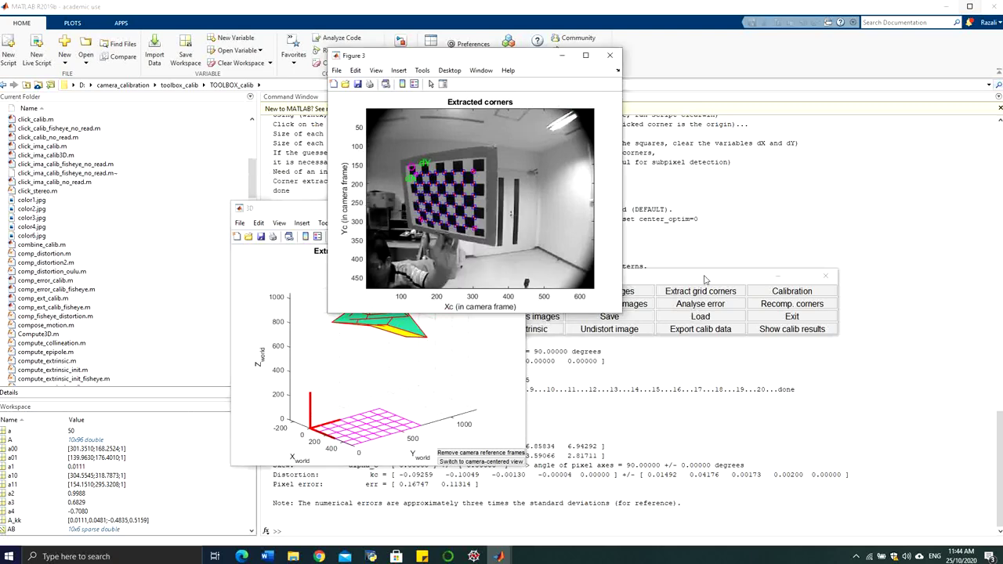
# - Analyse the calibration's reprojection error, then exit the error plot and close its figure
pyautogui.moveTo(704, 280); pyautogui.dragTo(775, 256)
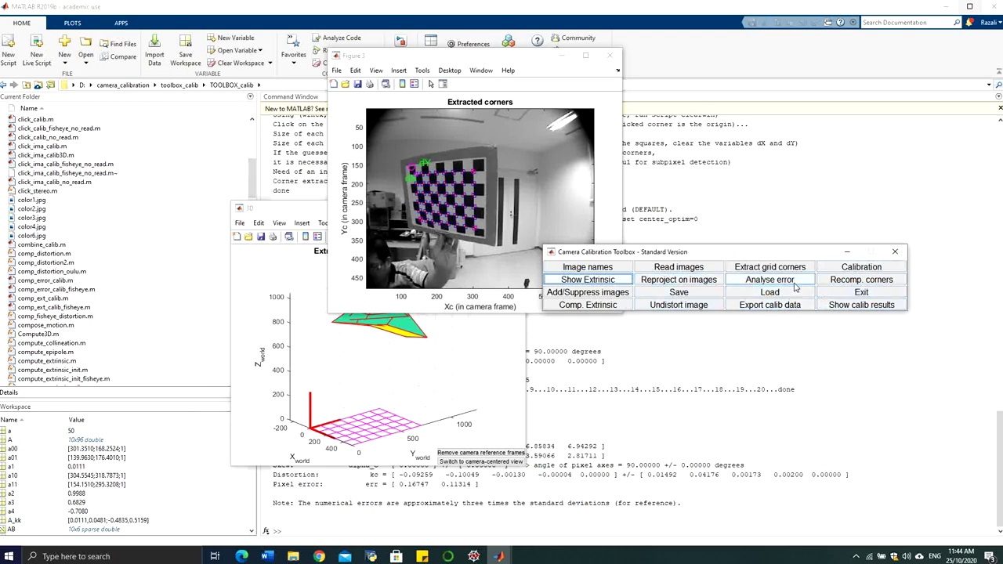
pyautogui.click(769, 280)
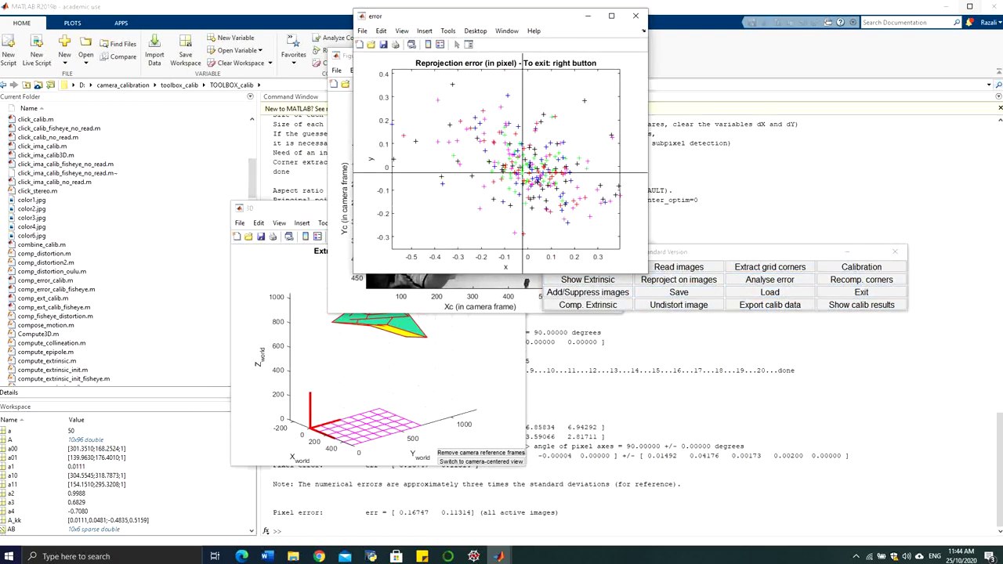
pyautogui.rightClick(523, 173)
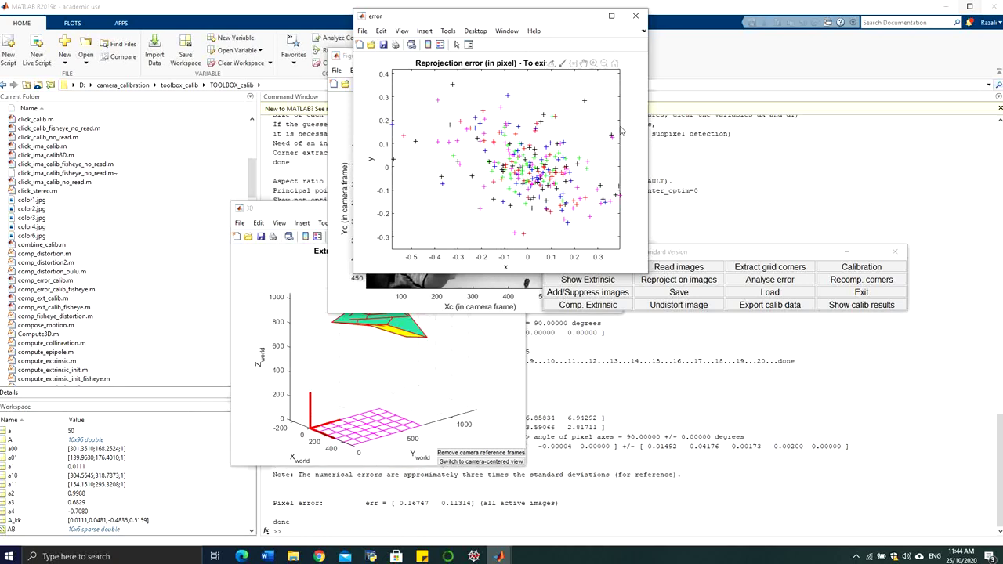
pyautogui.click(636, 16)
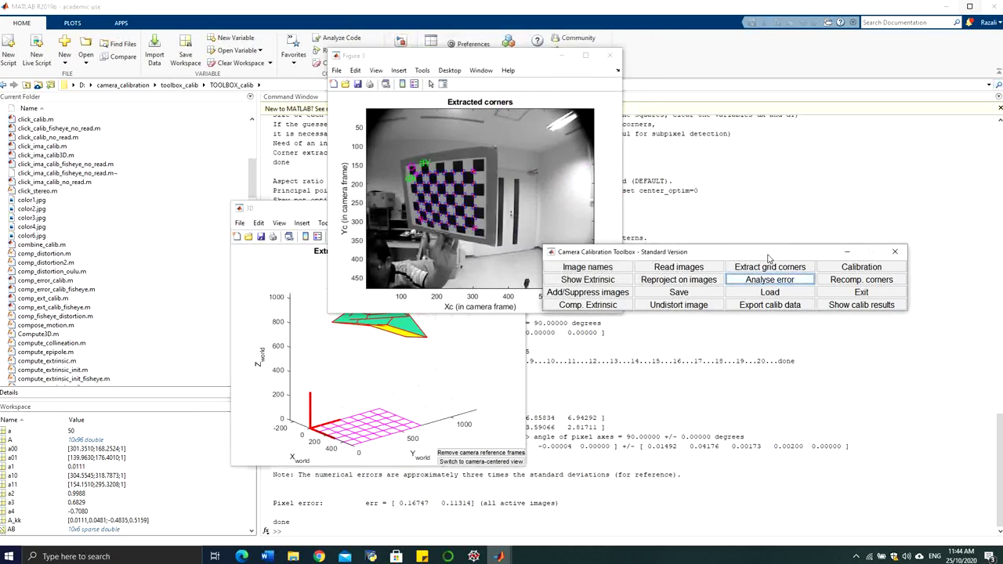
# - Undistort all the calibration images, accepting the default choice rather than a new image
pyautogui.moveTo(768, 259); pyautogui.dragTo(763, 211)
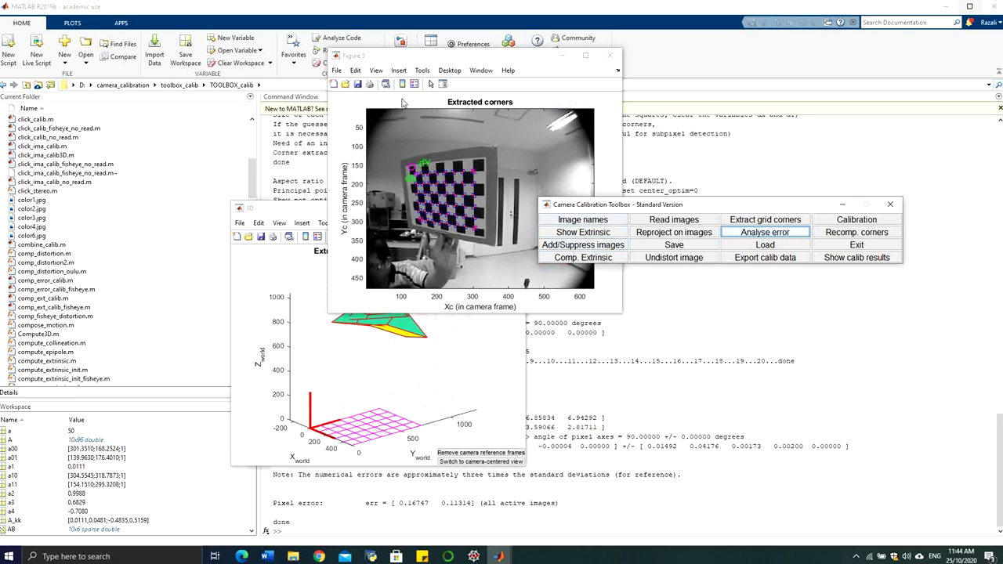
pyautogui.click(679, 258)
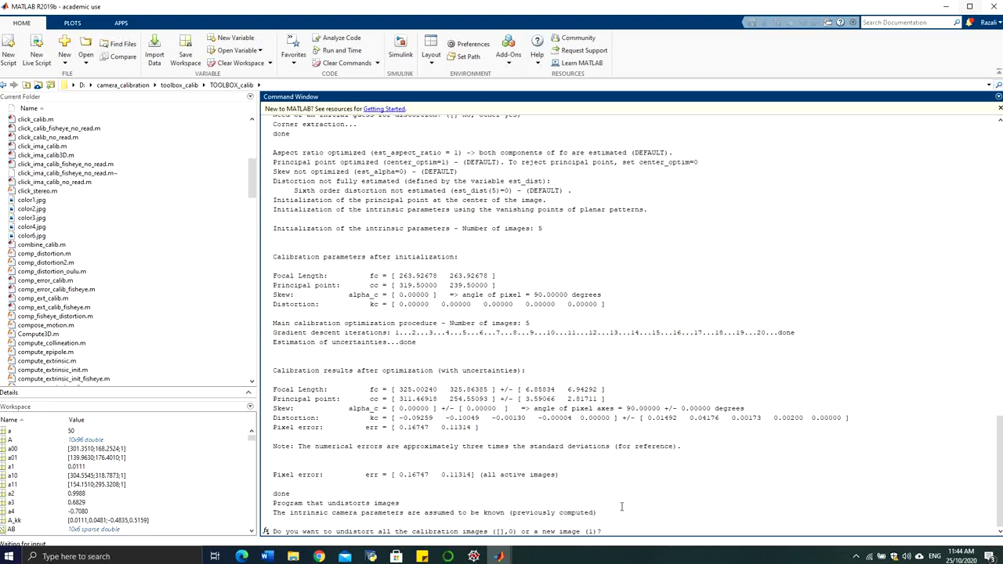
pyautogui.press('Return')
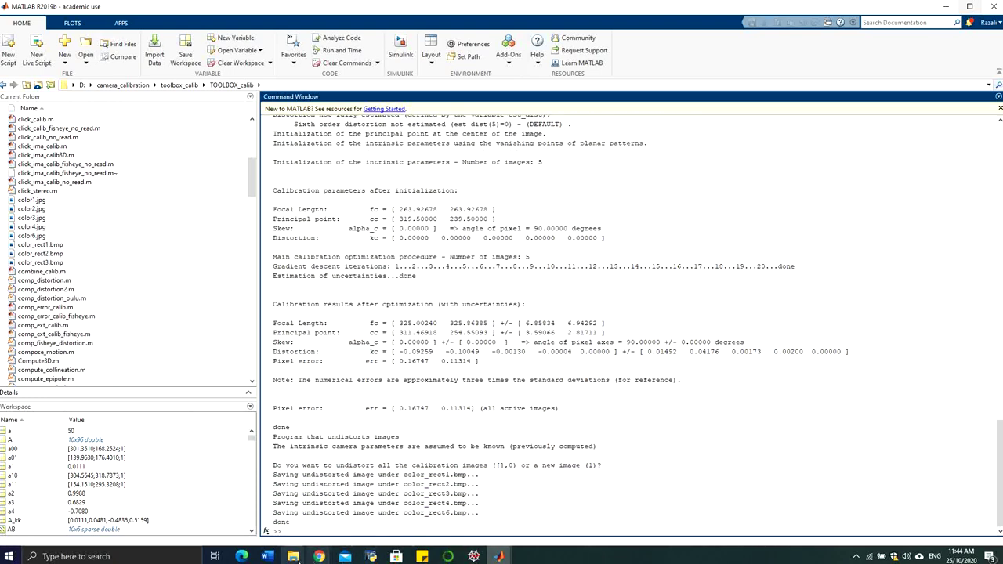
# - Switch to File Explorer's TOOLBOX_calib folder and open the undistorted image color_rect1.bmp
pyautogui.moveTo(292, 557)
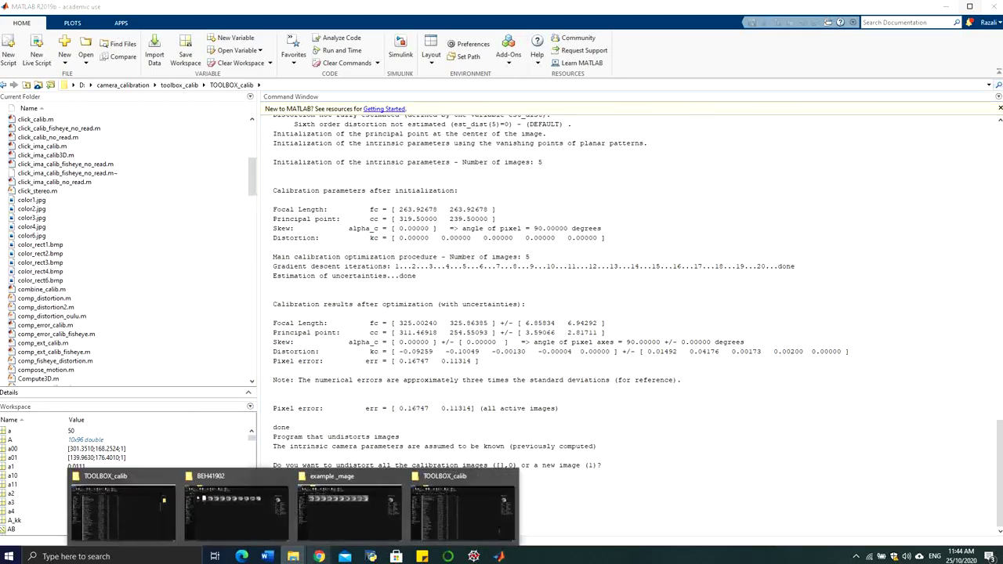
pyautogui.click(444, 513)
pyautogui.scroll(-3, 220, 208)
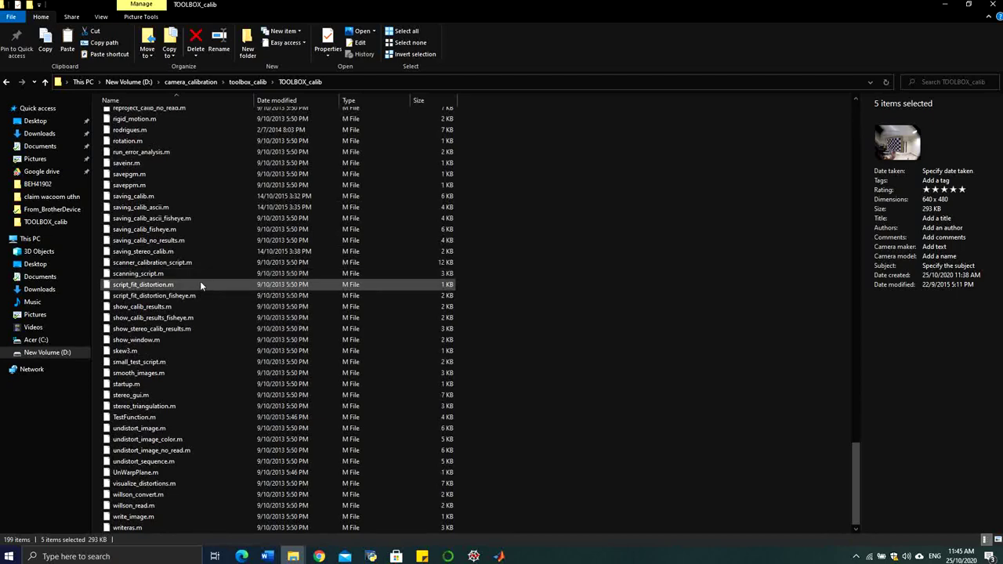
pyautogui.scroll(5, 201, 275)
pyautogui.scroll(20, 203, 246)
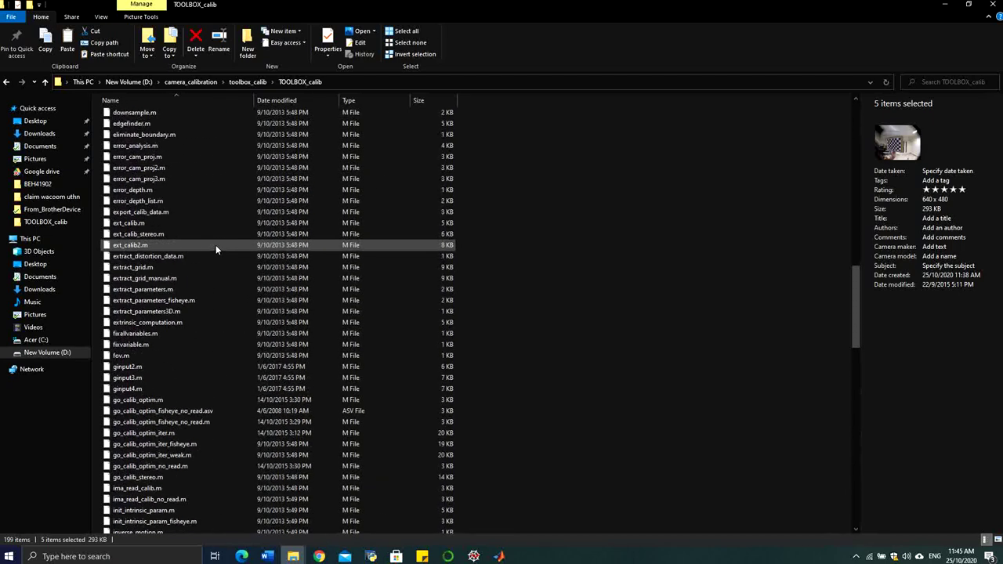
pyautogui.scroll(20, 216, 245)
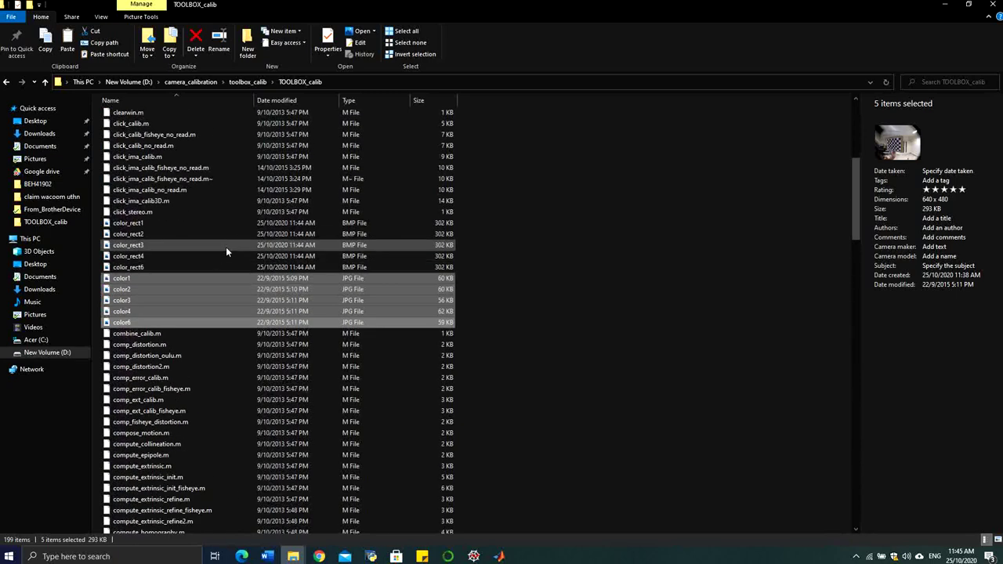
pyautogui.click(542, 176)
pyautogui.doubleClick(131, 224)
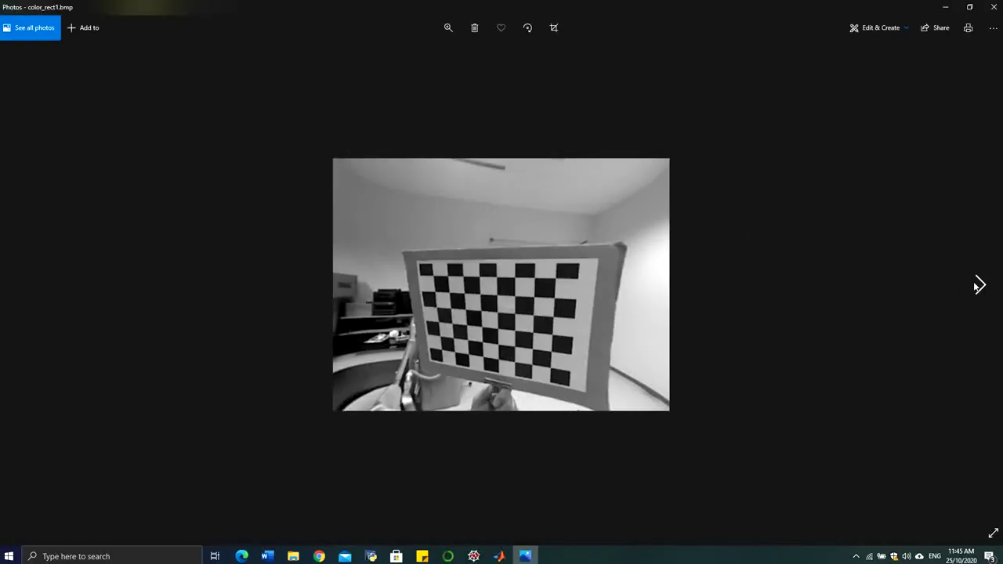
# - Browse forward through the undistorted color_rect images and the original color JPG images to compare their lens distortion
pyautogui.click(979, 284)
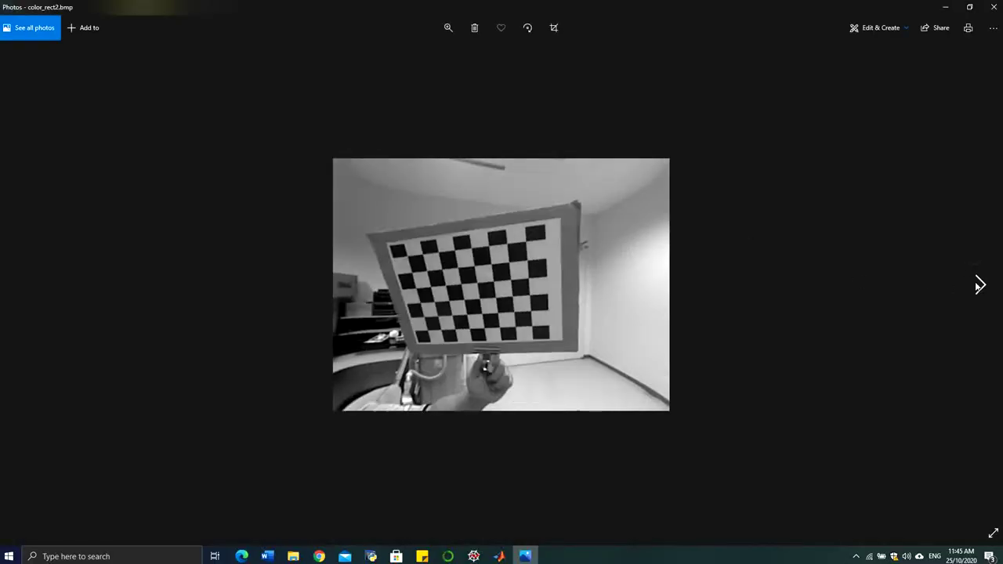
pyautogui.click(979, 284)
pyautogui.click(979, 285)
pyautogui.click(979, 285)
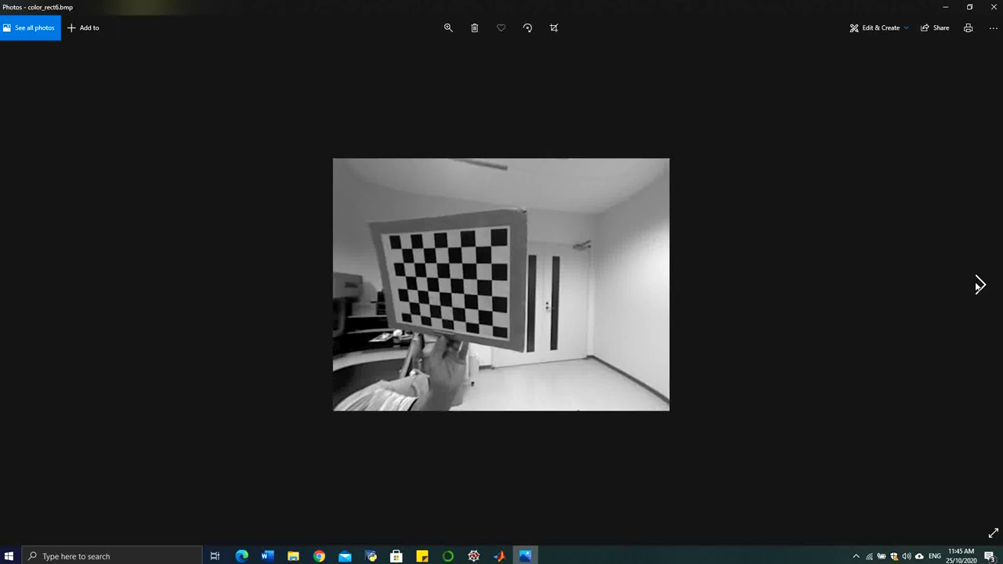
pyautogui.click(979, 284)
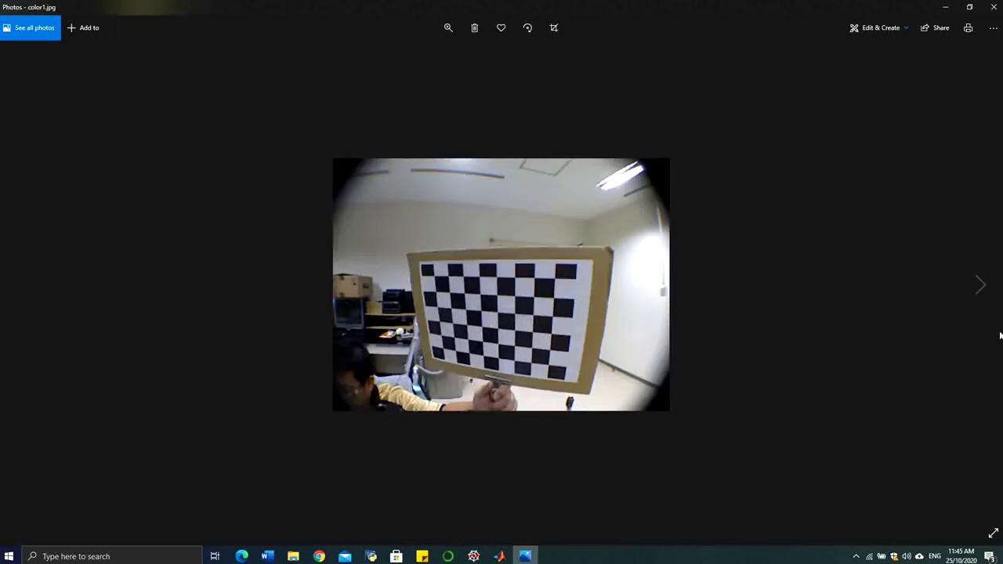
pyautogui.click(979, 285)
pyautogui.click(979, 284)
pyautogui.click(979, 284)
pyautogui.click(979, 284)
pyautogui.click(979, 284)
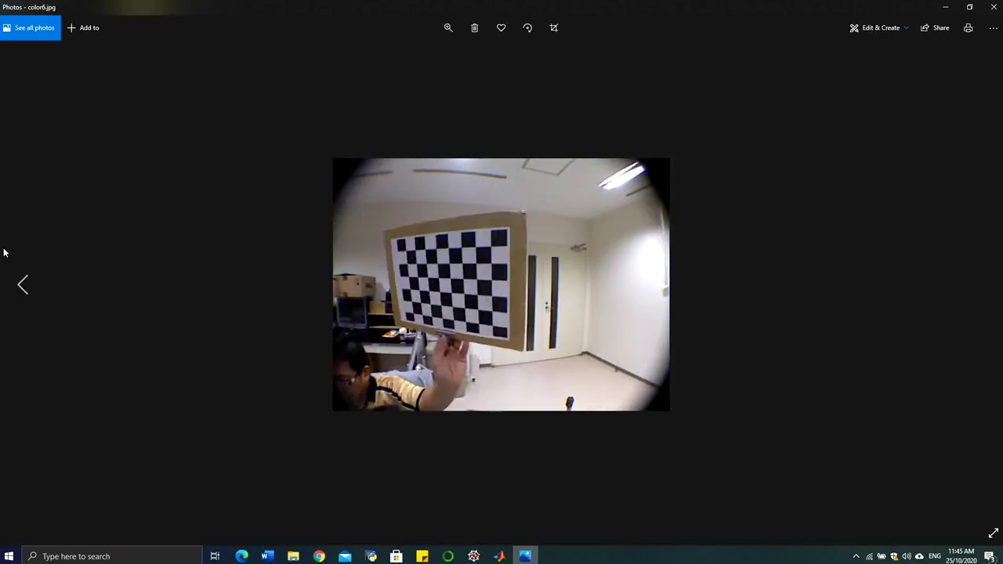
# - Browse back to the undistorted image color_rect2.bmp, close the photo viewer, and return to MATLAB
pyautogui.click(23, 284)
pyautogui.click(23, 286)
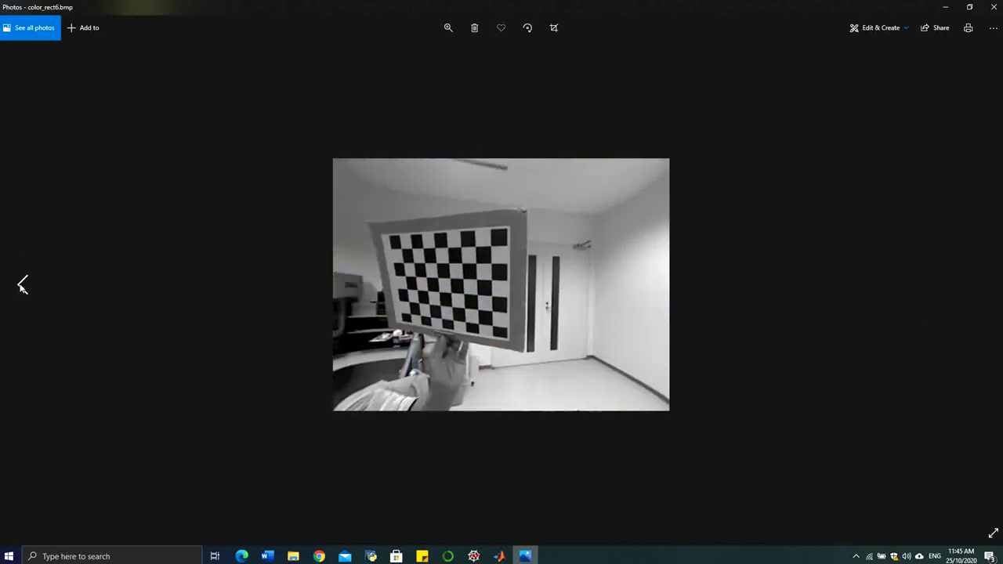
pyautogui.click(23, 285)
pyautogui.click(23, 285)
pyautogui.click(22, 286)
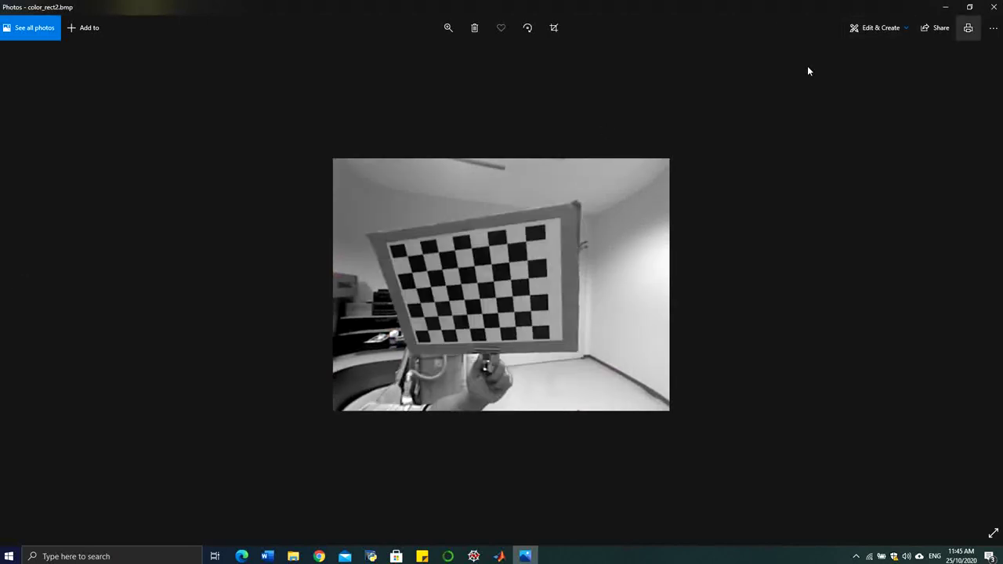
pyautogui.click(968, 10)
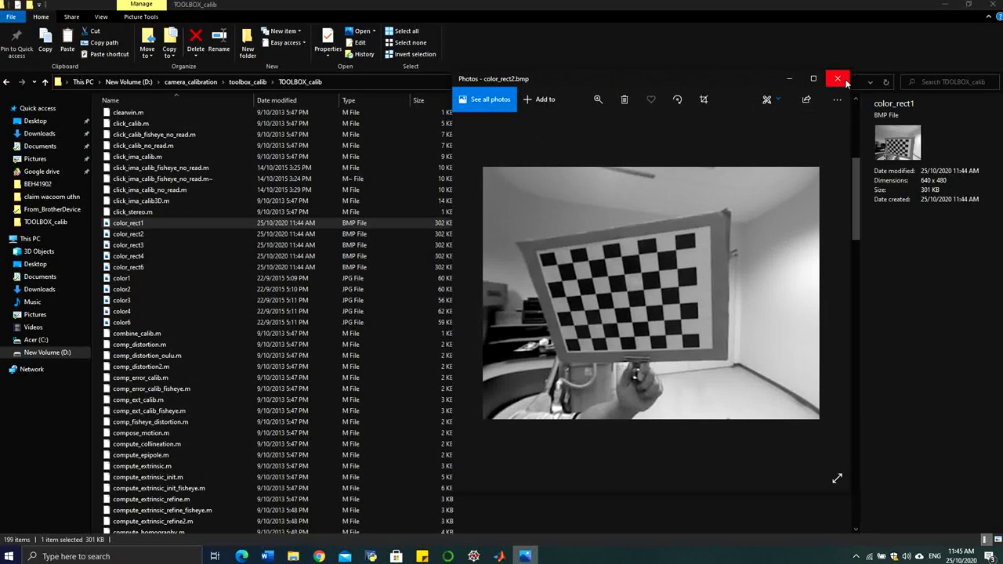
pyautogui.click(839, 79)
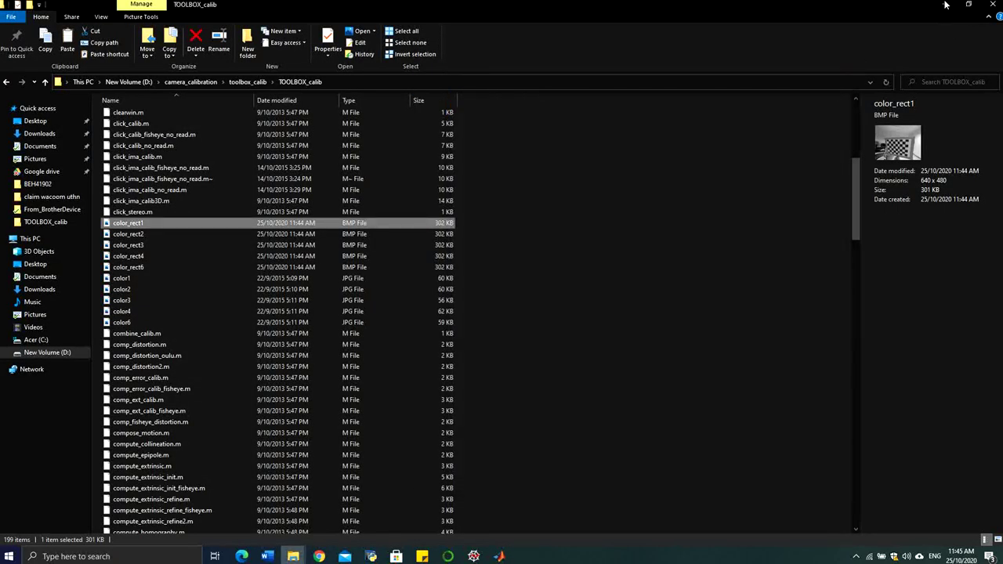
pyautogui.click(945, 5)
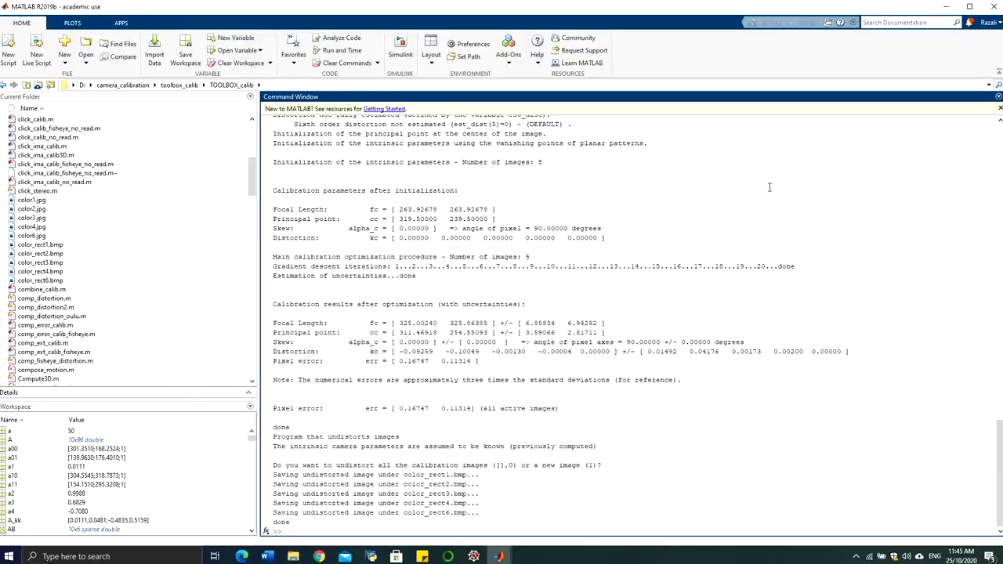